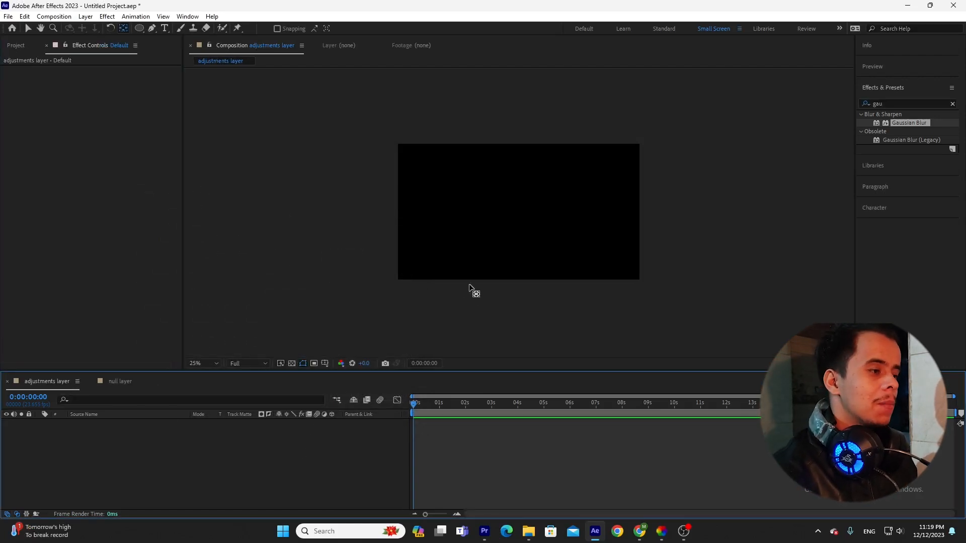
Import the video "jigri yaar mp4.mp4" from New Volume (D:) in File Explorer into the "adjustments layer" composition's timeline
click(532, 536)
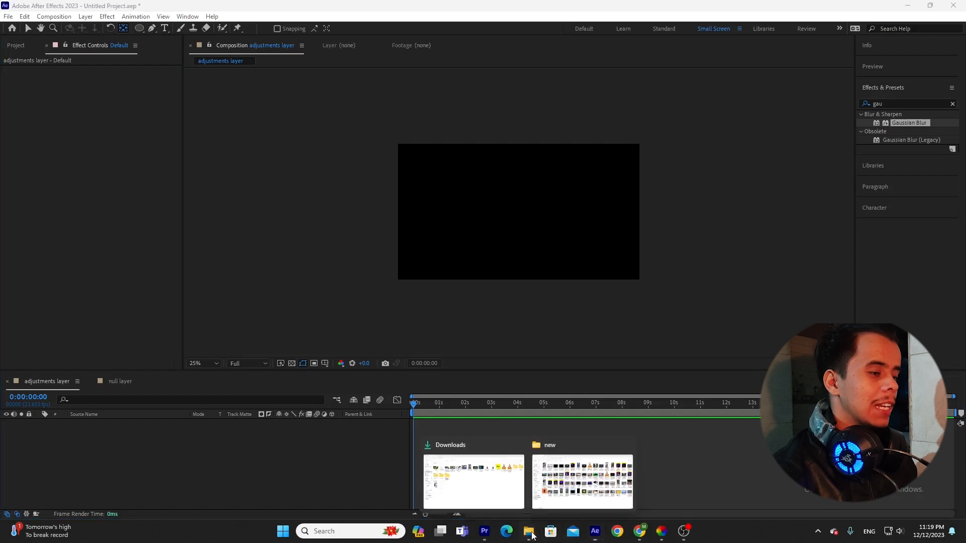
click(457, 435)
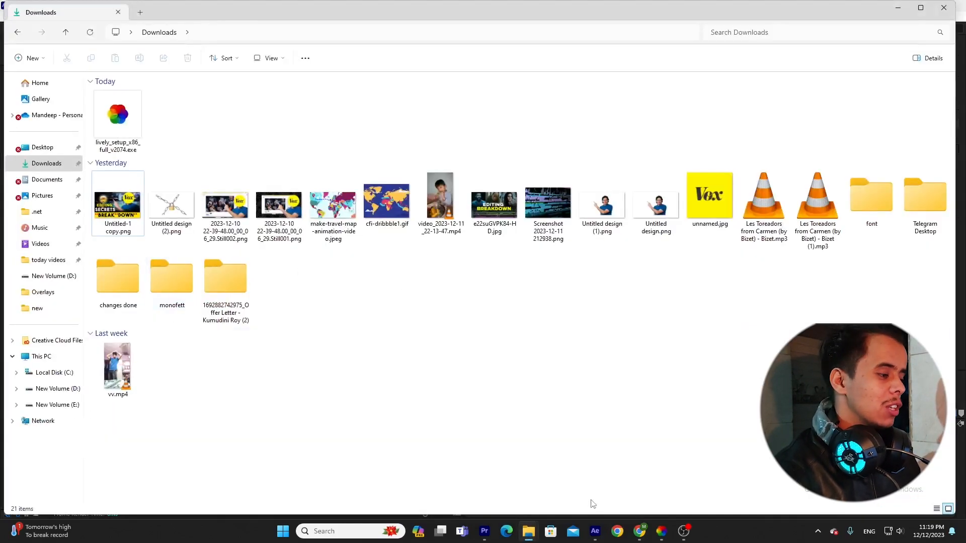
click(50, 389)
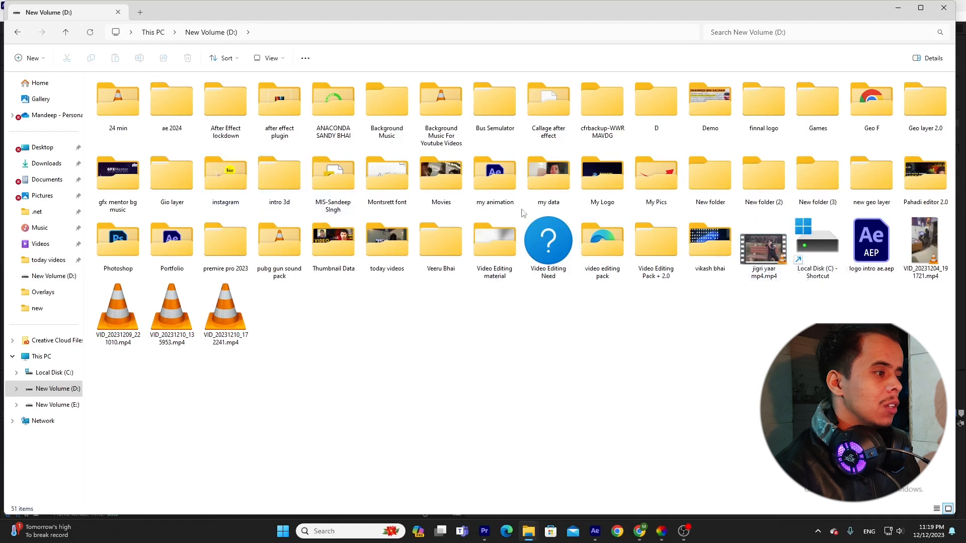
drag(762, 247, 274, 456)
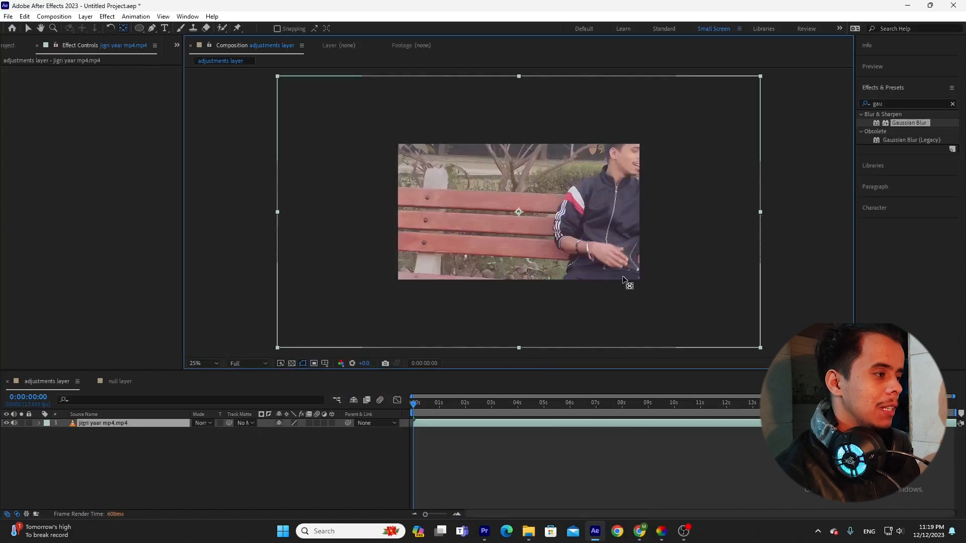
Scale the video layer to 50% and scrub through the footage, stopping at 0:00:01:21
click(47, 136)
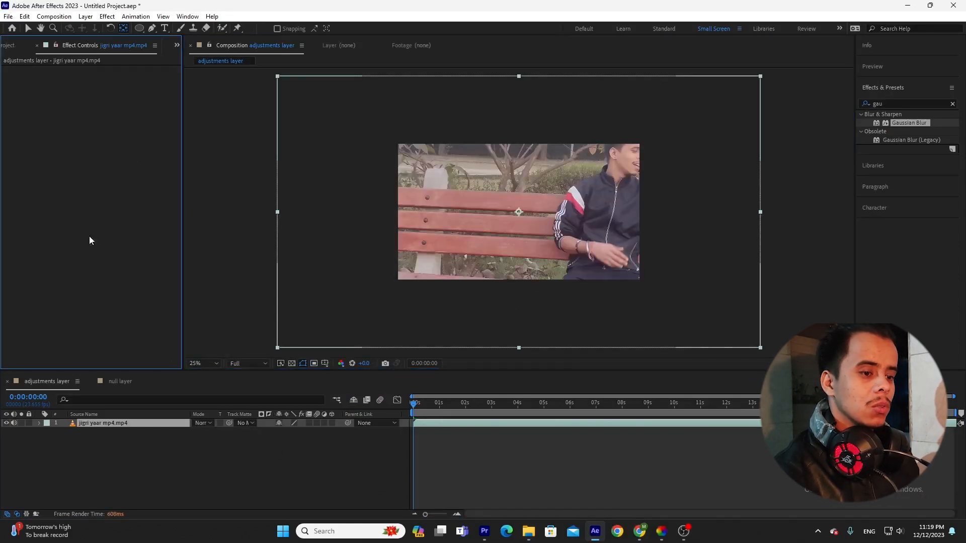
click(96, 424)
key(s)
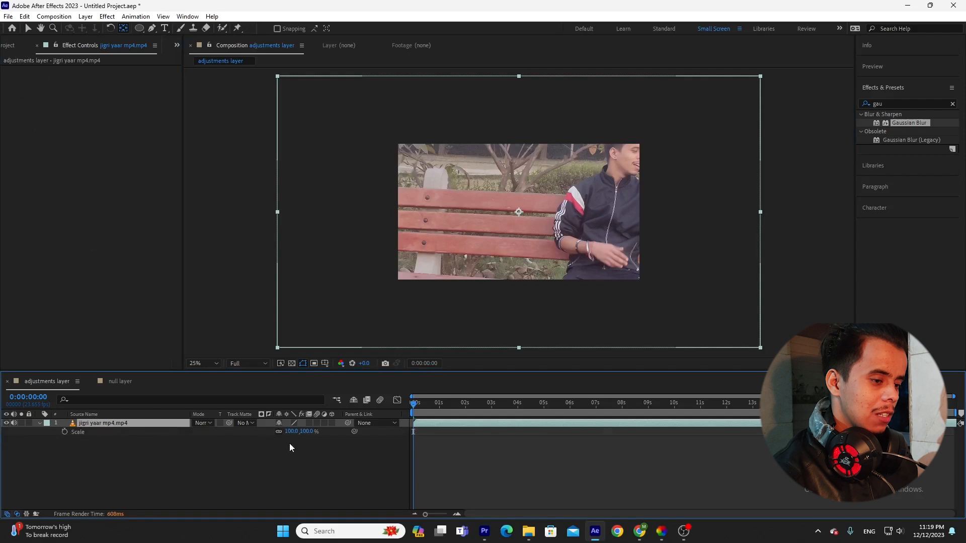
drag(288, 435, 261, 429)
drag(440, 413, 497, 408)
click(213, 449)
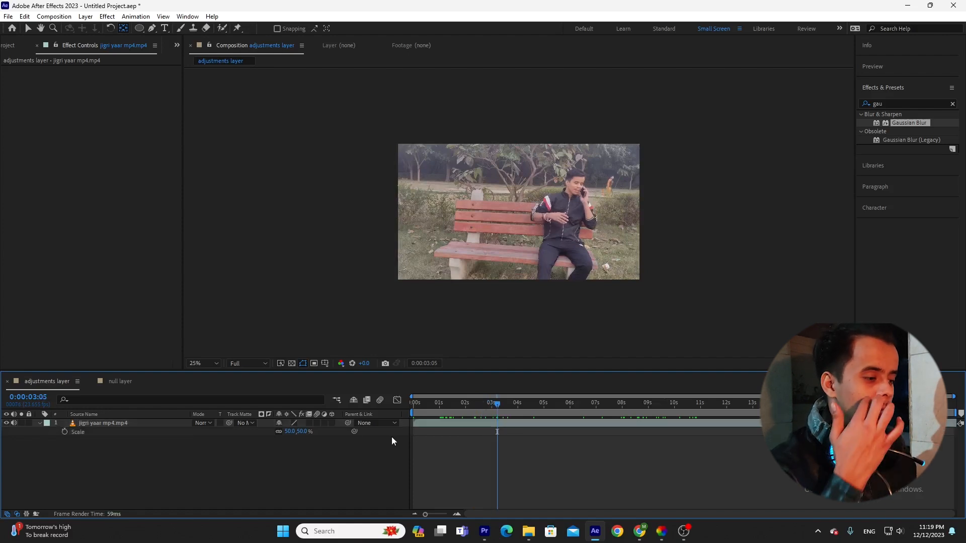
click(462, 409)
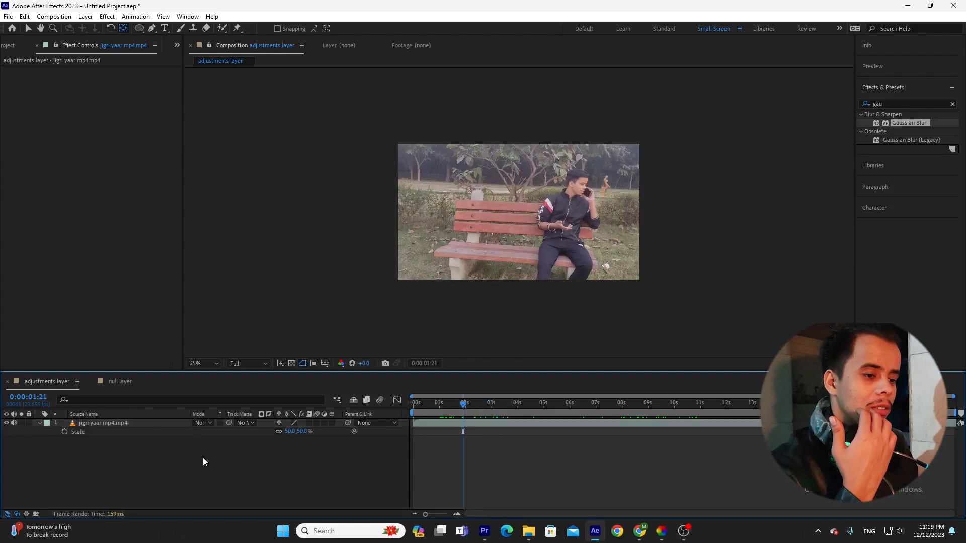
Add a new adjustment layer above the video layer
right_click(126, 458)
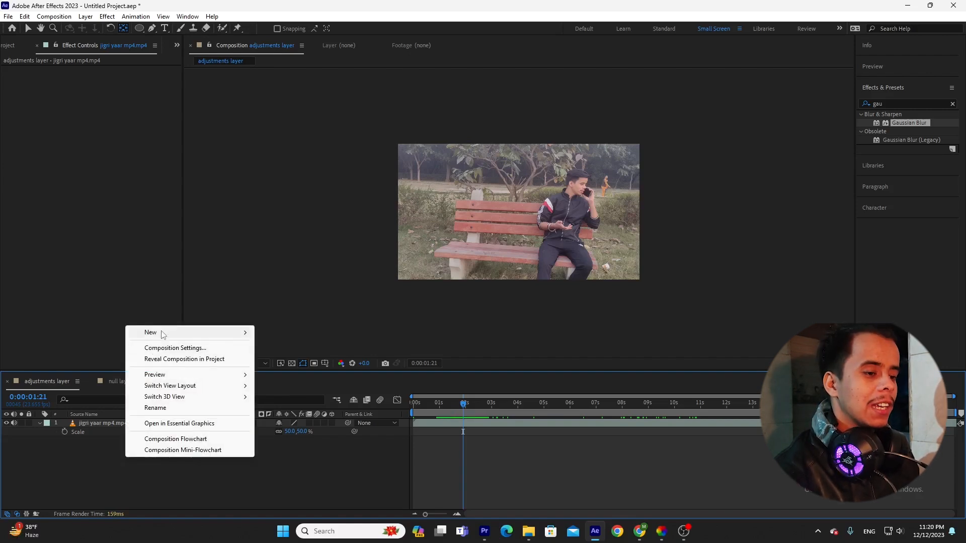
mouse_move(161, 334)
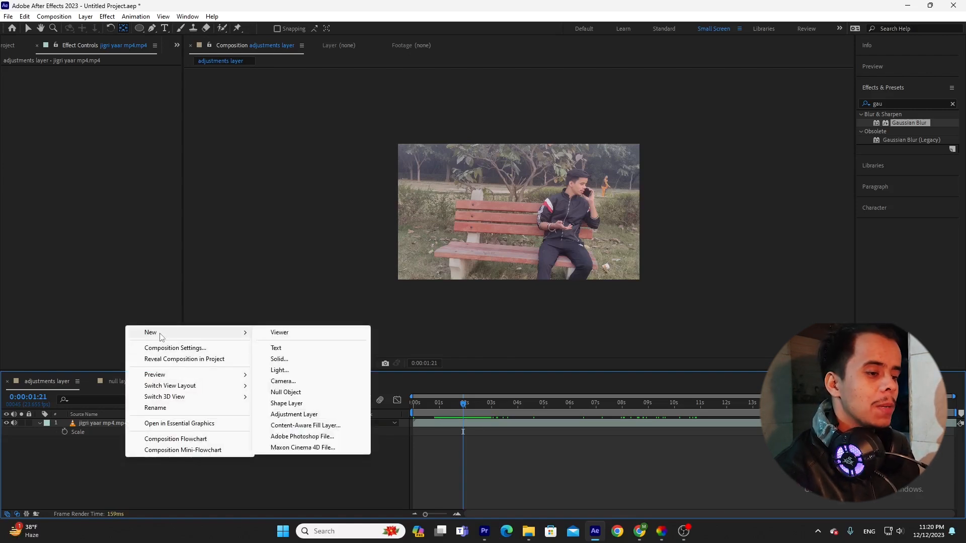
click(306, 414)
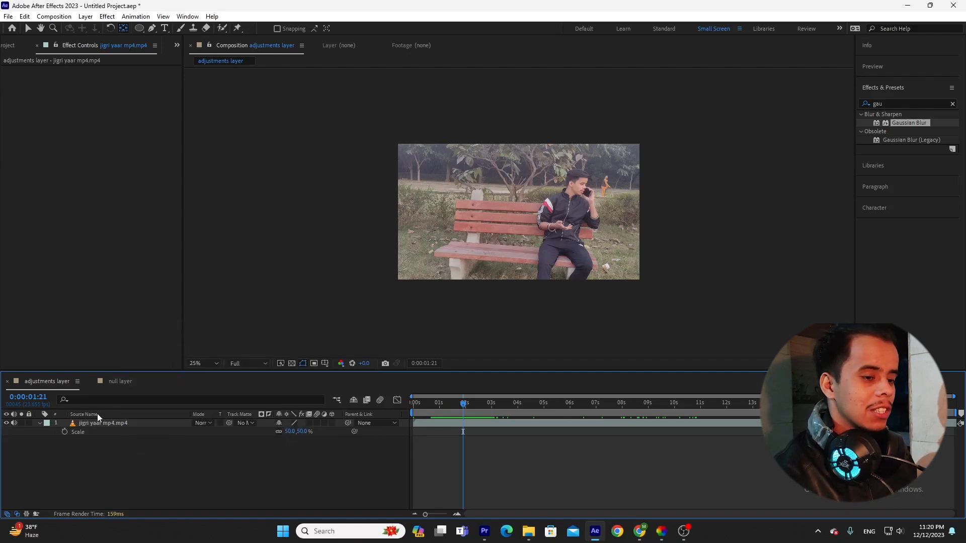
Add another adjustment layer and delete the earlier one beneath it
right_click(119, 453)
mouse_move(161, 331)
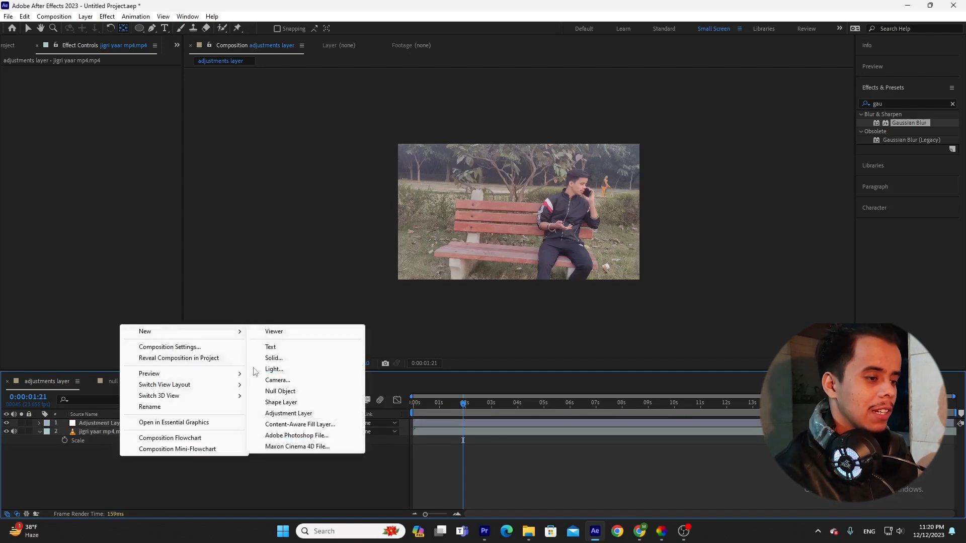
click(289, 413)
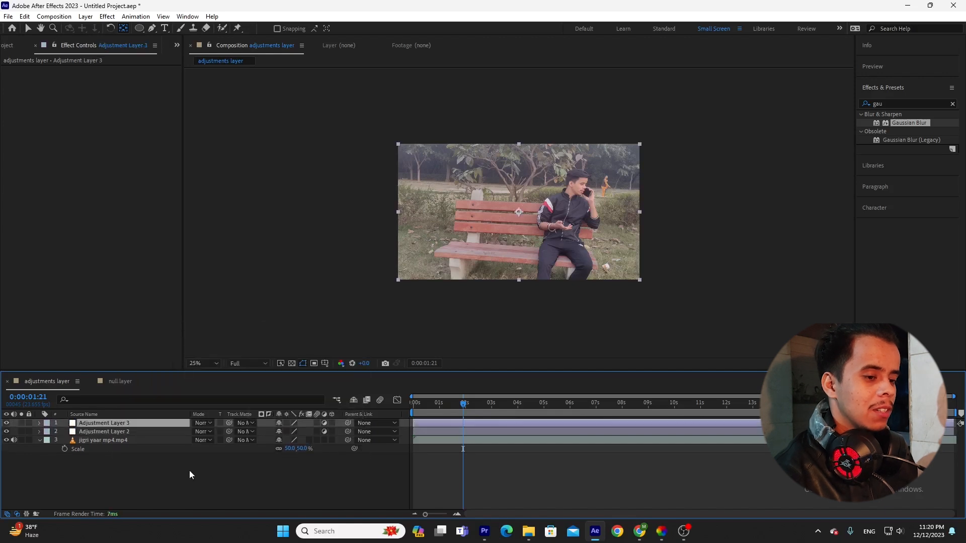
click(140, 433)
key(Delete)
click(144, 425)
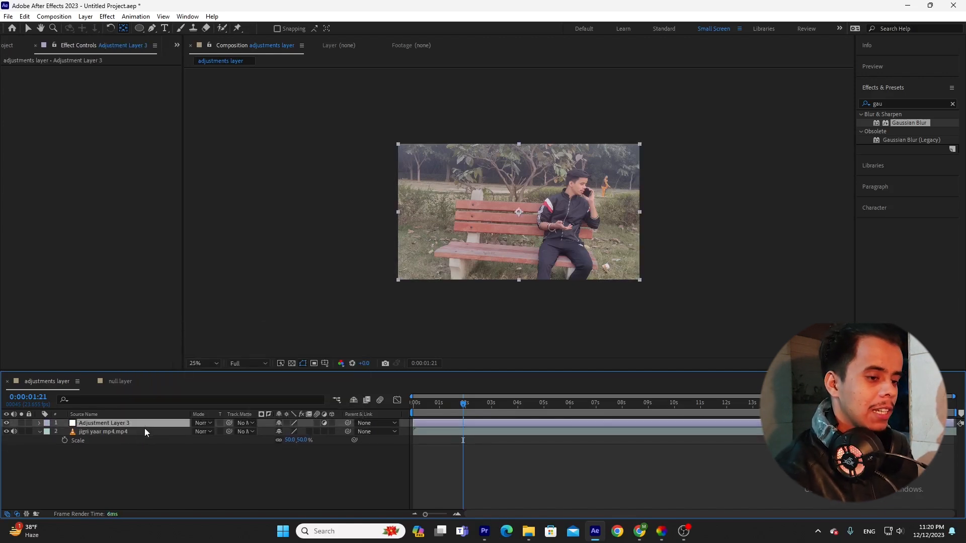
Create one more adjustment layer the alternative way, through the application's layer commands, and delete it
click(125, 483)
click(85, 16)
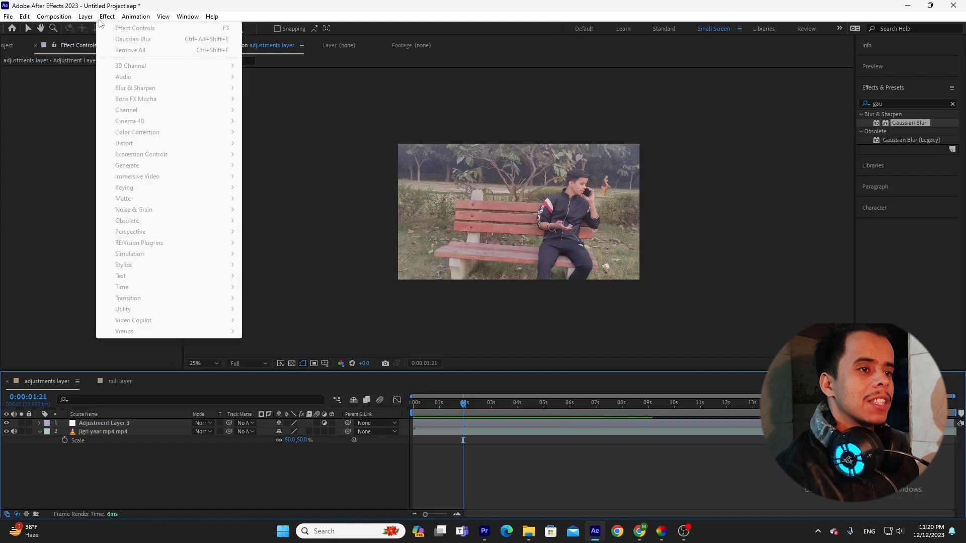
mouse_move(100, 30)
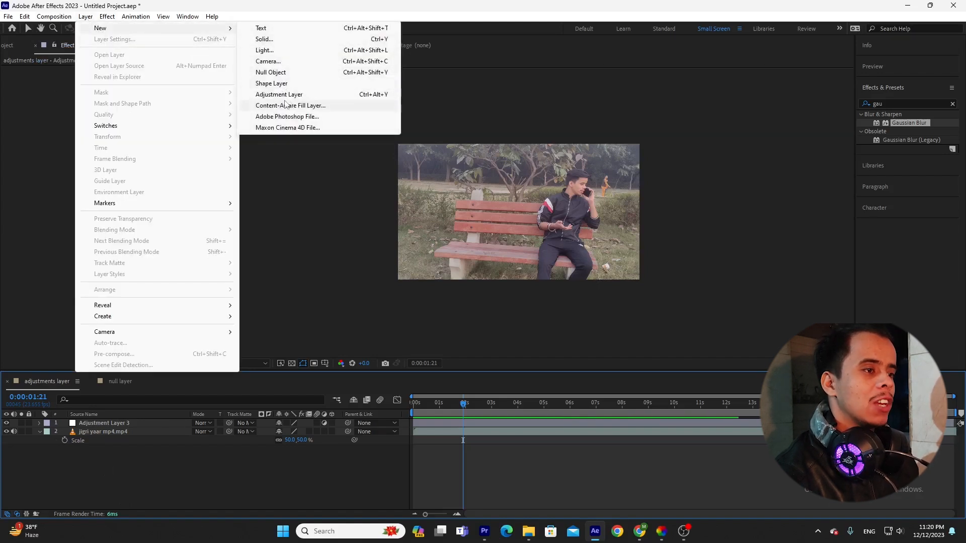
click(305, 97)
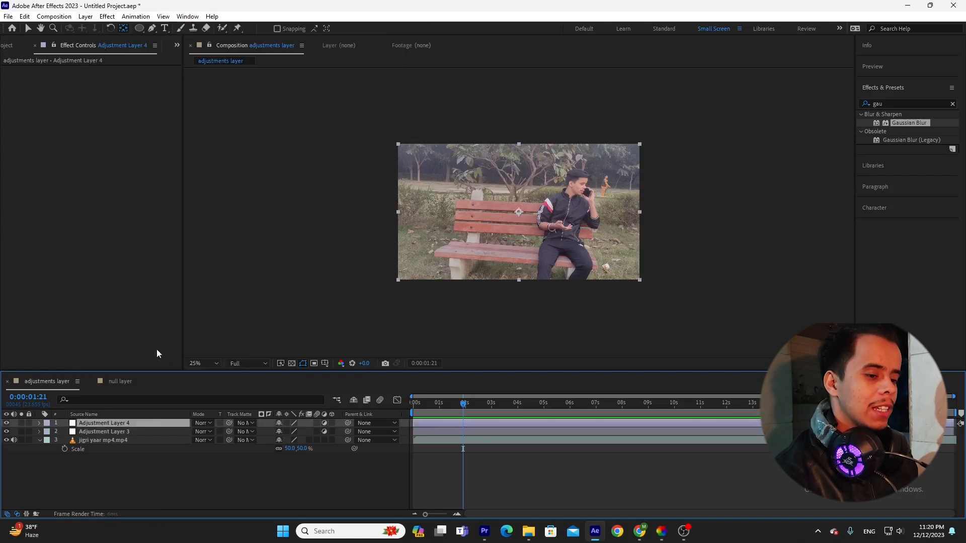
key(Delete)
click(139, 421)
click(156, 476)
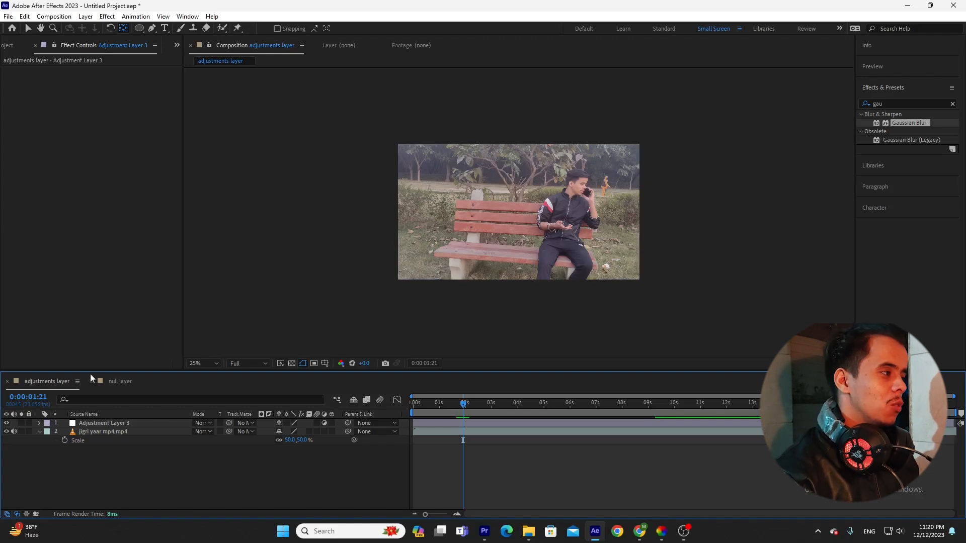
Clear the search term from the effects search
click(888, 109)
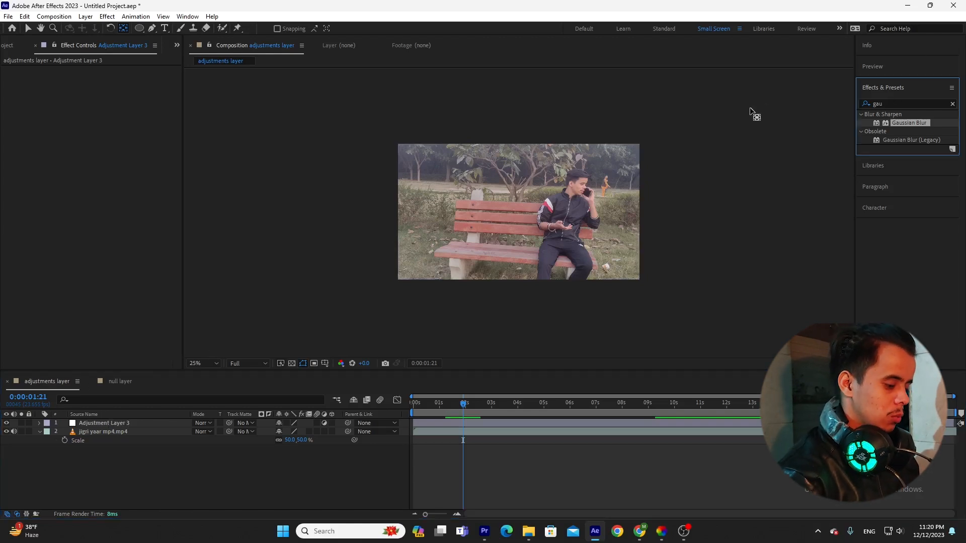
click(888, 102)
key(BackSpace)
click(183, 467)
click(160, 431)
click(163, 423)
click(175, 458)
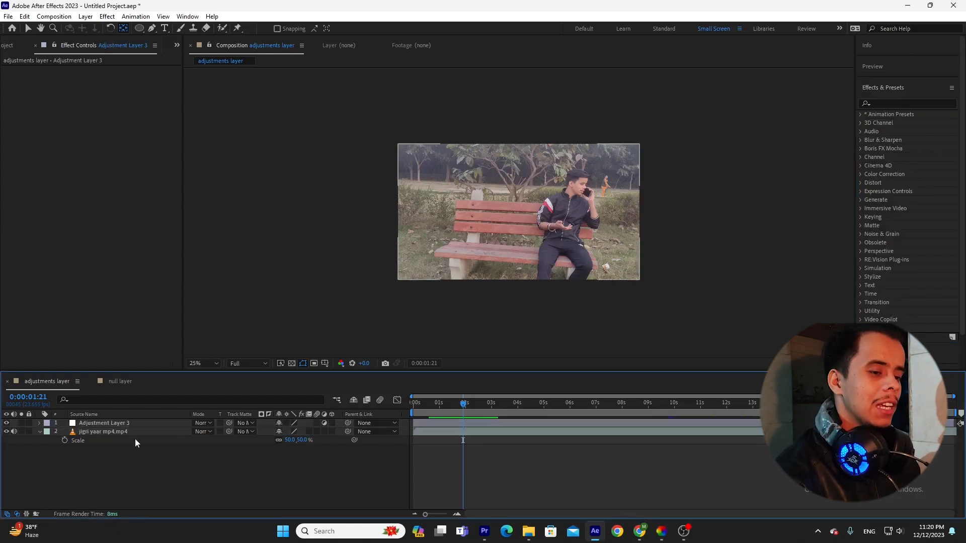
click(149, 424)
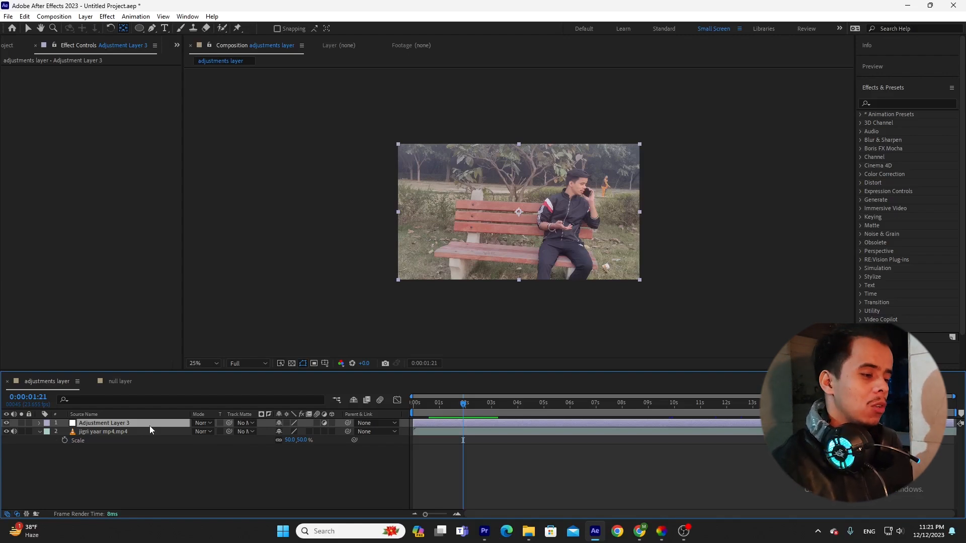
Split the video layer at 0:00:01:21 and collapse the Scale property of the first clip
click(432, 436)
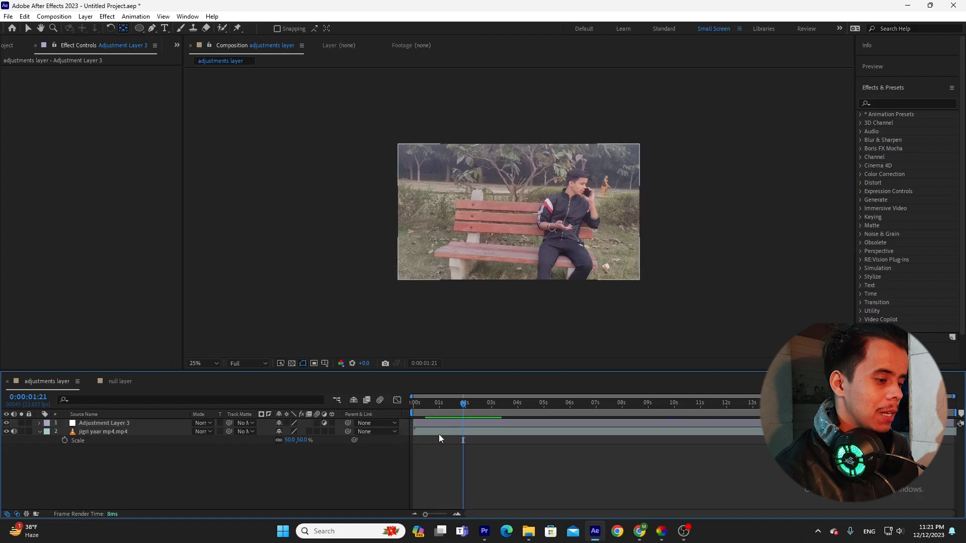
key(ctrl+shift+d)
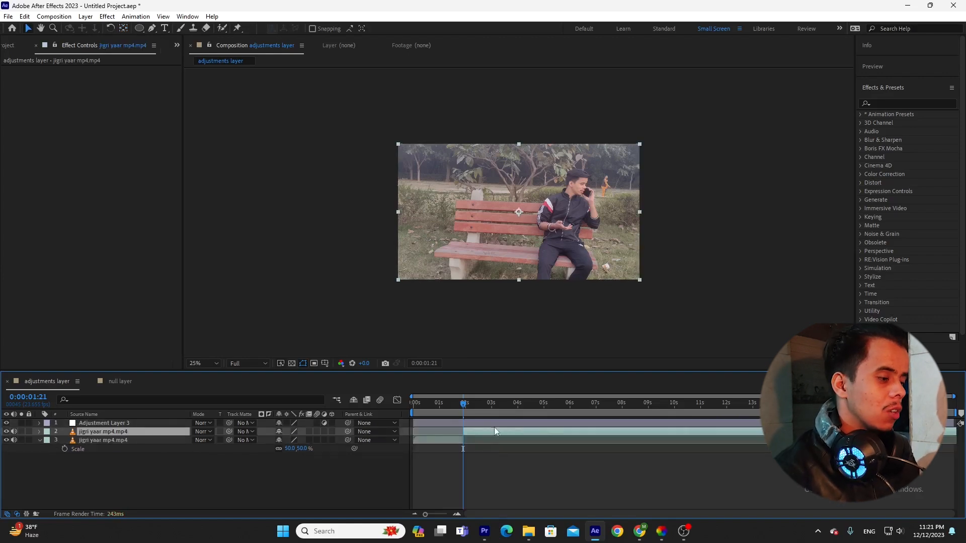
drag(482, 414, 527, 412)
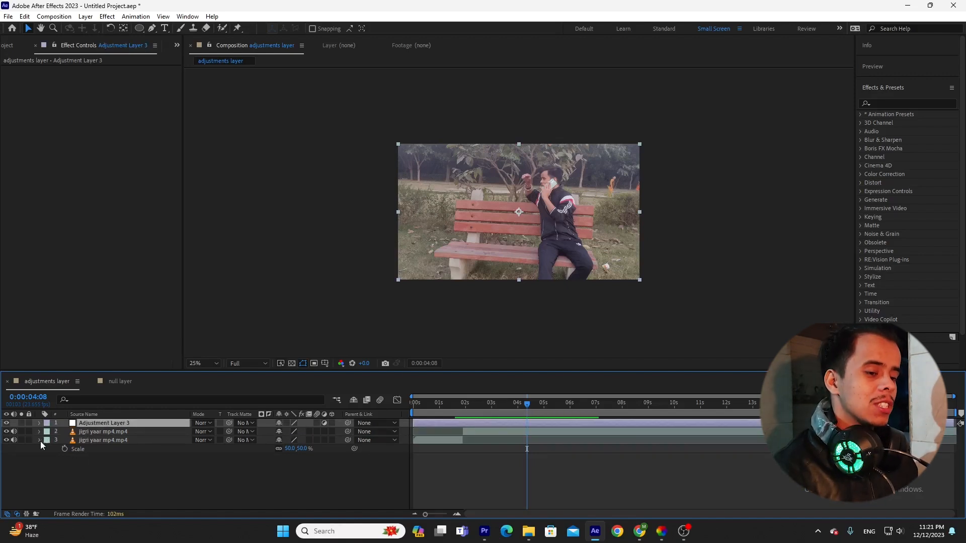
click(40, 440)
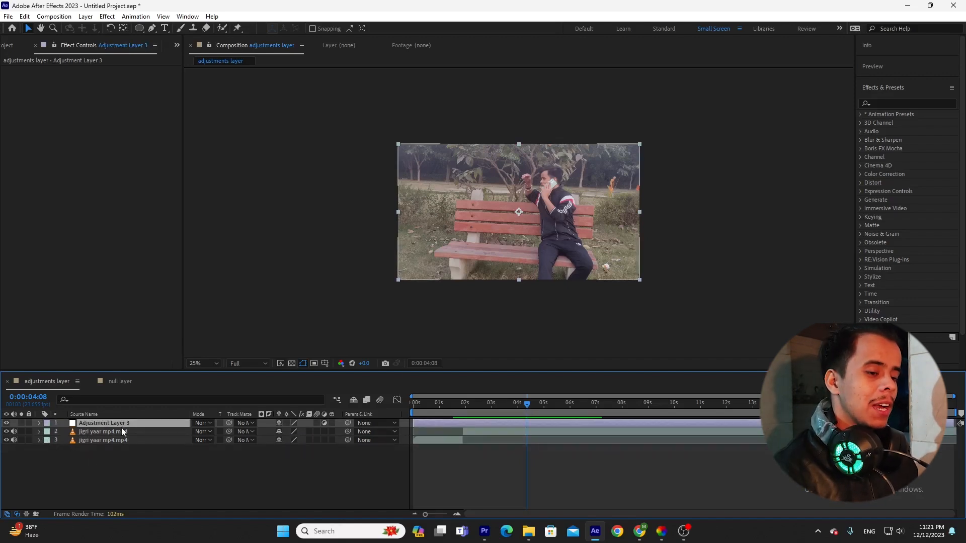
click(142, 461)
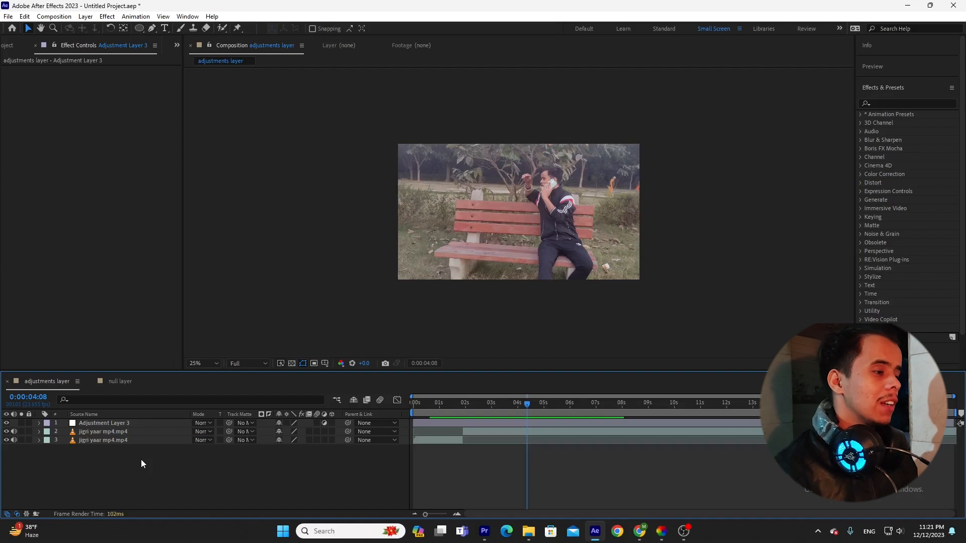
click(121, 434)
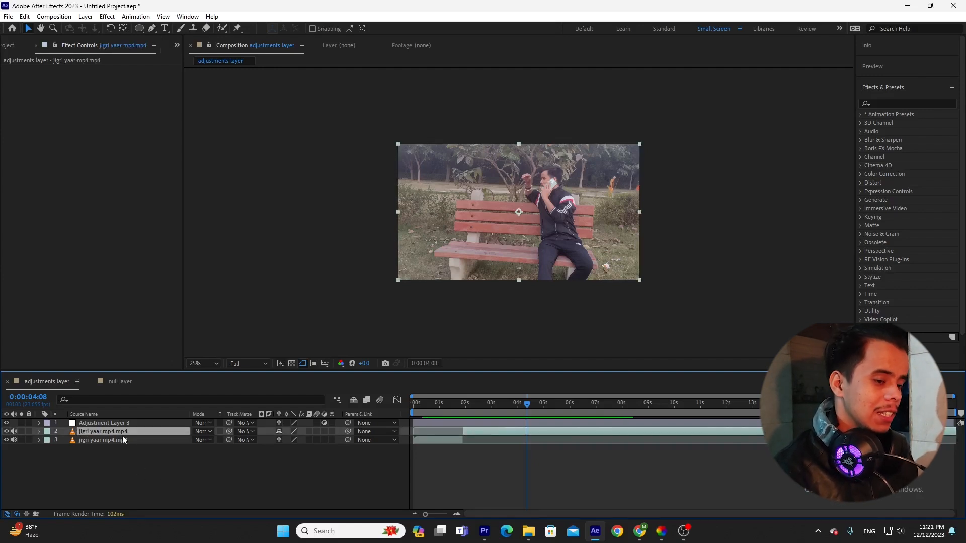
click(147, 458)
click(146, 431)
Move to 0:00:01:00, search the effects for "gau" and apply Gaussian Blur to the adjustment layer
drag(459, 403, 439, 410)
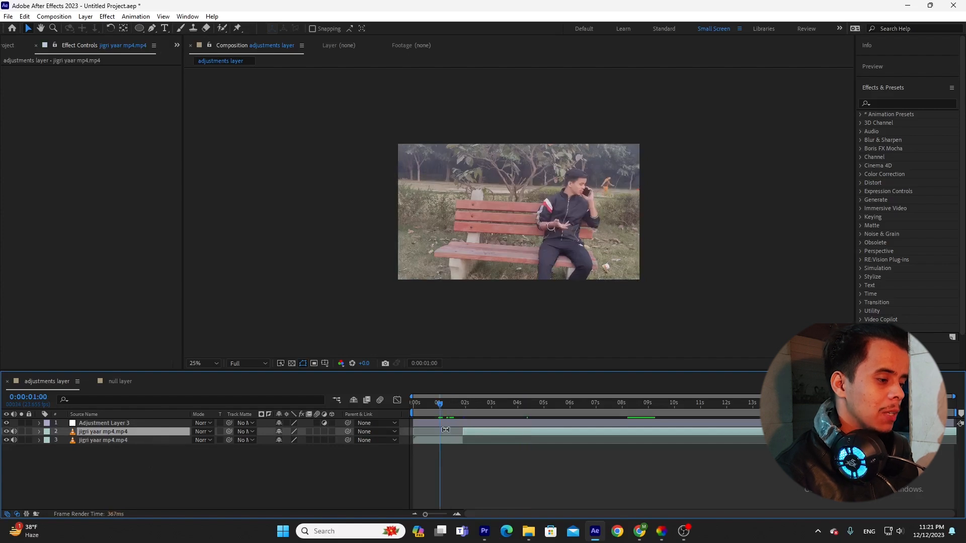
click(448, 424)
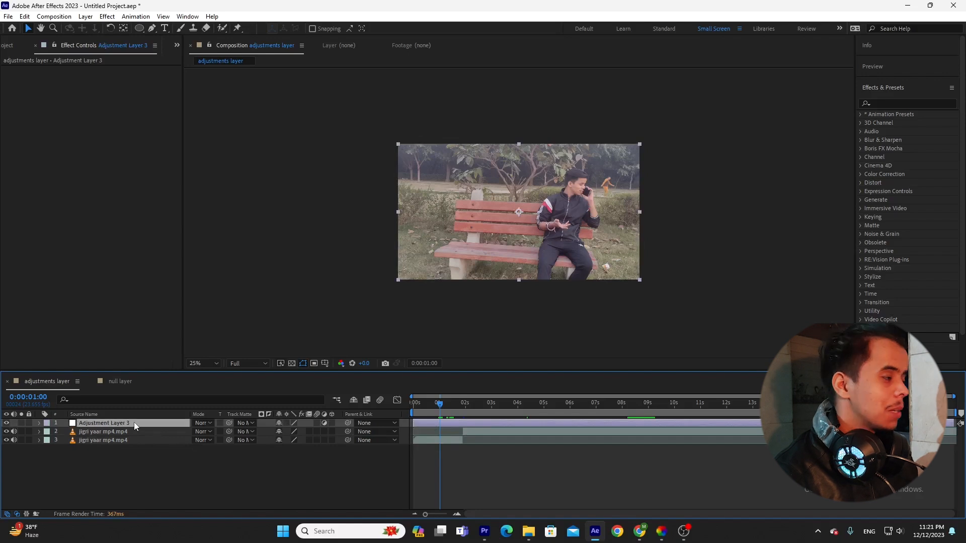
click(882, 103)
text(gau)
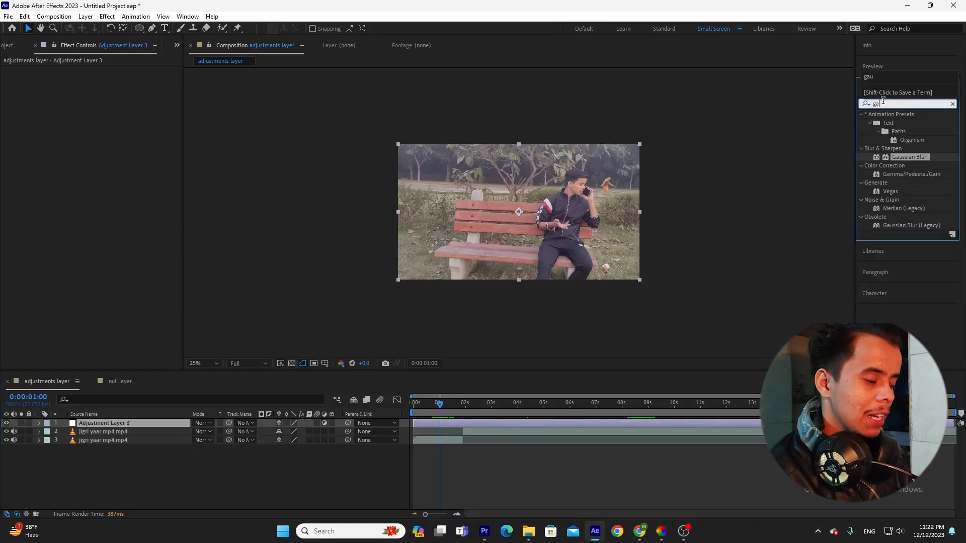
drag(930, 125, 108, 425)
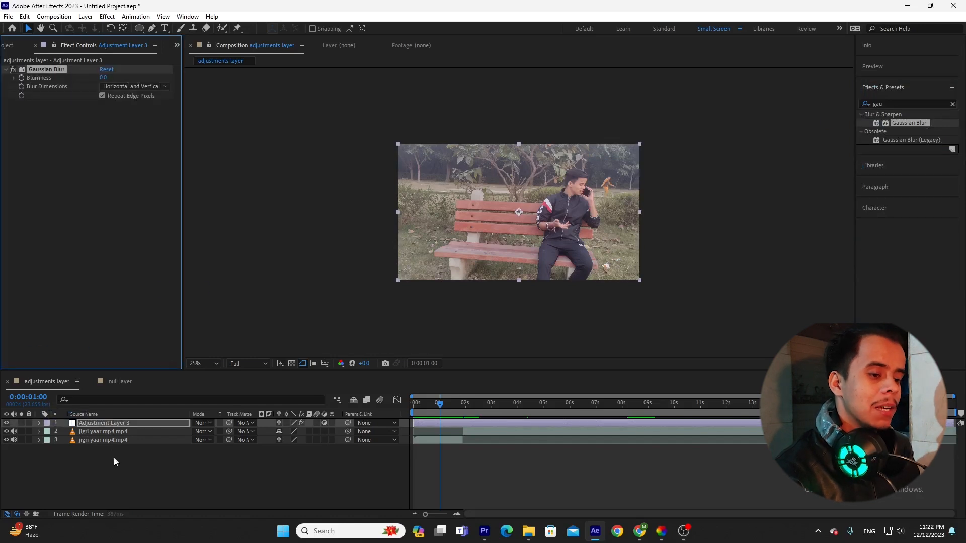
click(113, 455)
click(118, 433)
click(120, 440)
click(123, 432)
click(126, 441)
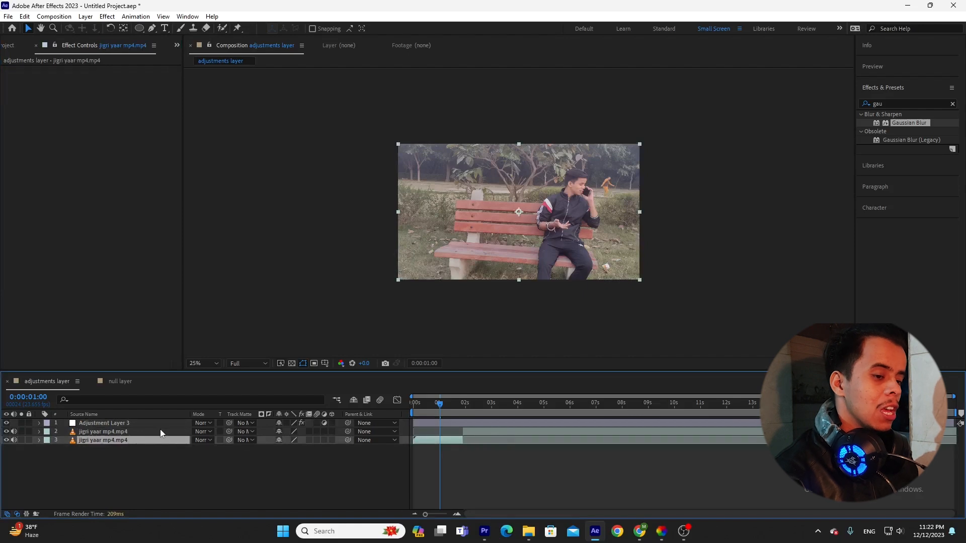
click(161, 431)
Set the adjustment layer's Gaussian Blur Blurriness to about 43.6 and scrub to 0:00:04:13 to check both clips
click(154, 423)
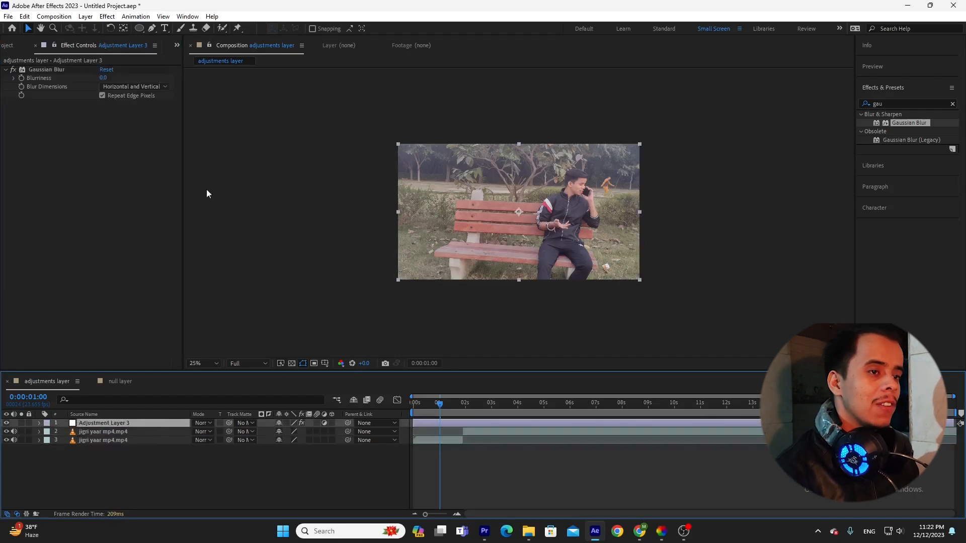
drag(103, 78, 381, 135)
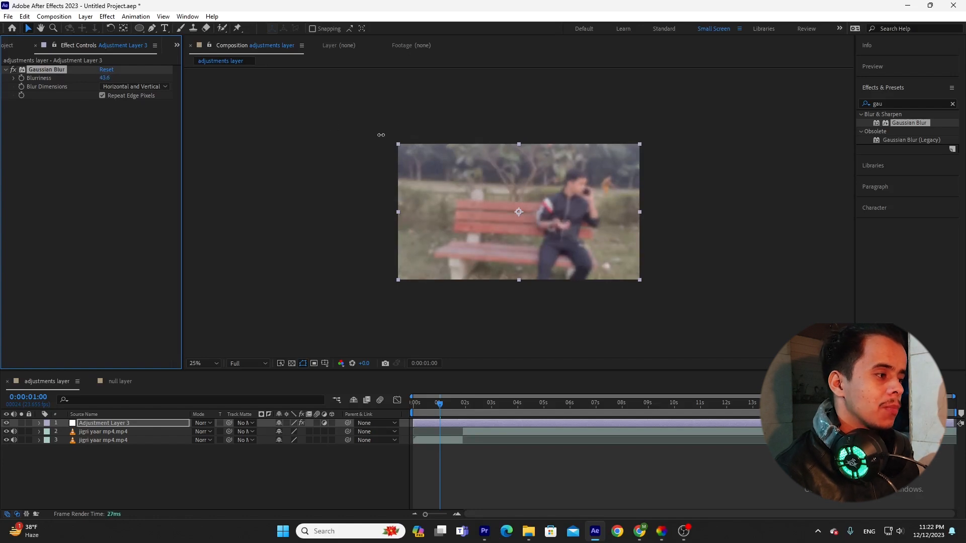
click(132, 478)
drag(445, 403, 532, 402)
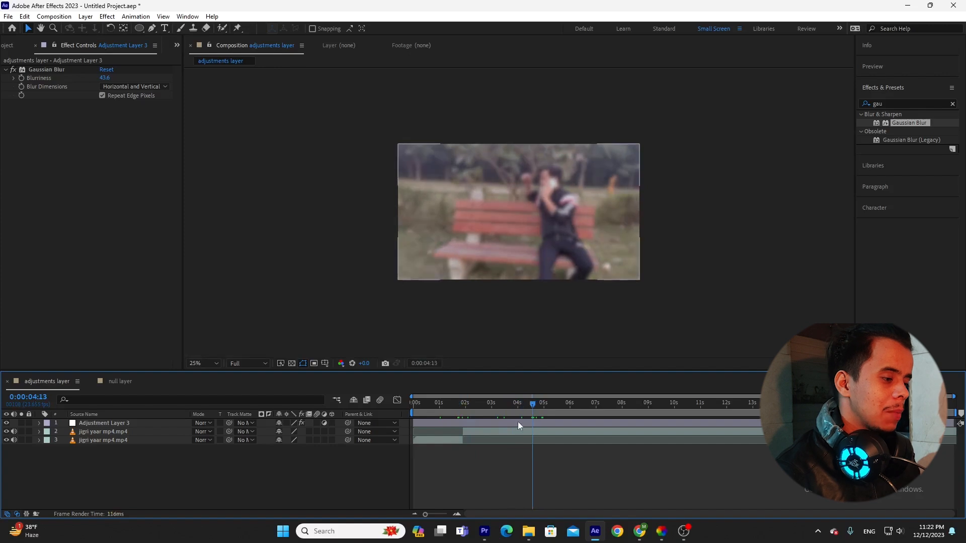
Trim the end of the adjustment layer so that it stops shortly before the 6-second mark
click(520, 428)
key(ctrl+Up)
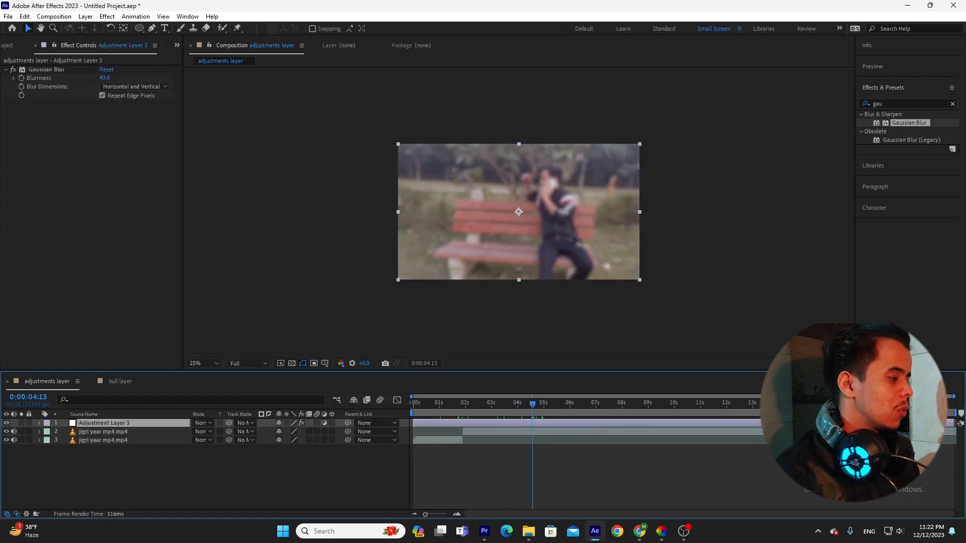
drag(954, 423, 566, 423)
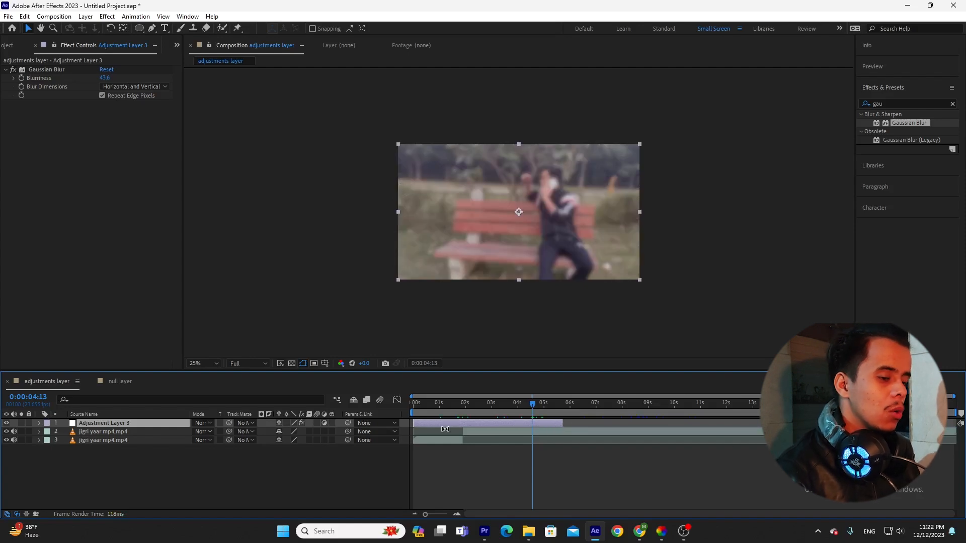
click(112, 436)
click(116, 427)
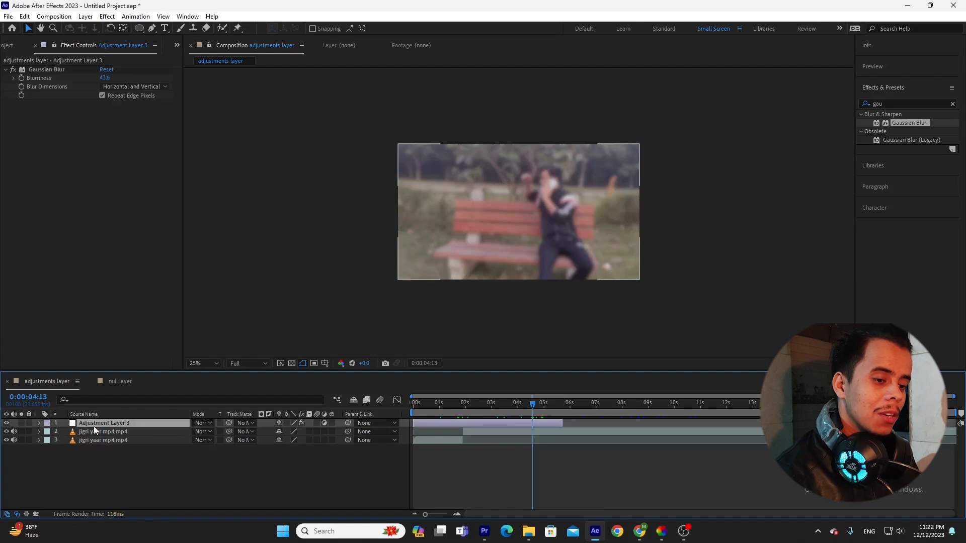
Hide the adjustment layer to compare the clips without its blur, and show it again
click(6, 423)
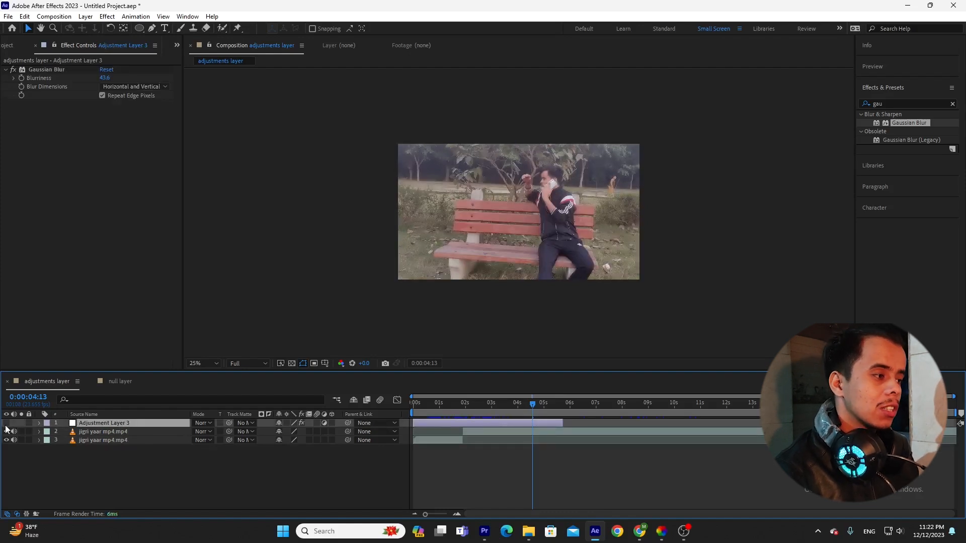
click(103, 433)
click(110, 441)
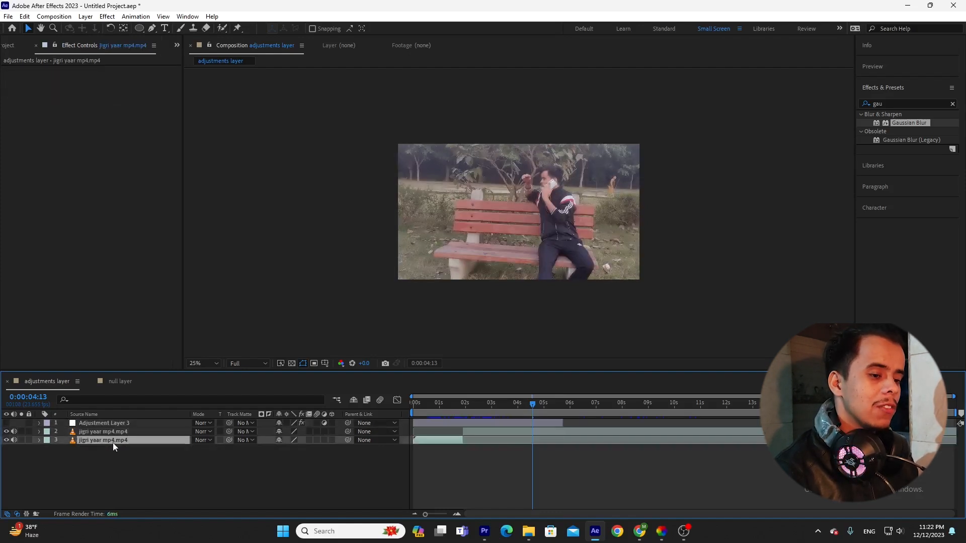
click(120, 432)
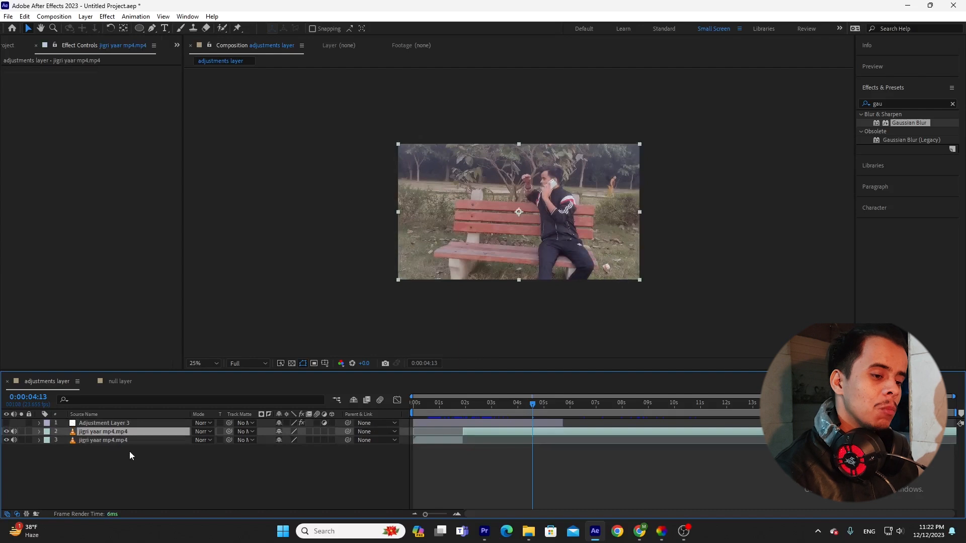
click(6, 423)
click(93, 423)
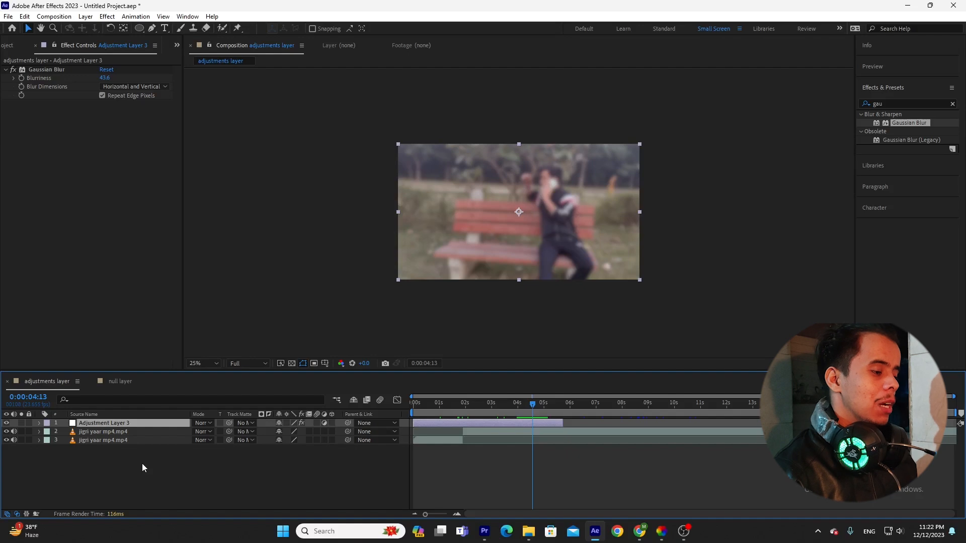
mouse_move(485, 531)
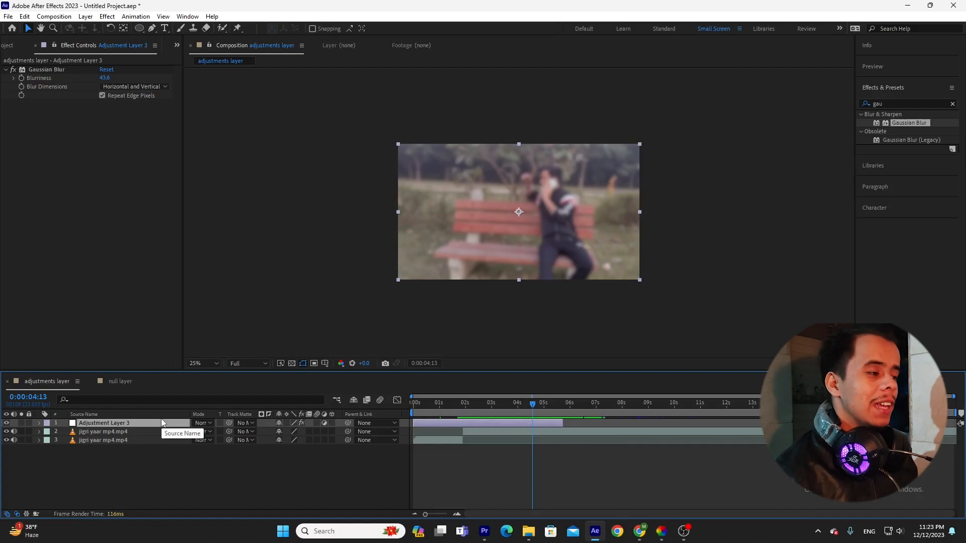
click(150, 431)
click(156, 441)
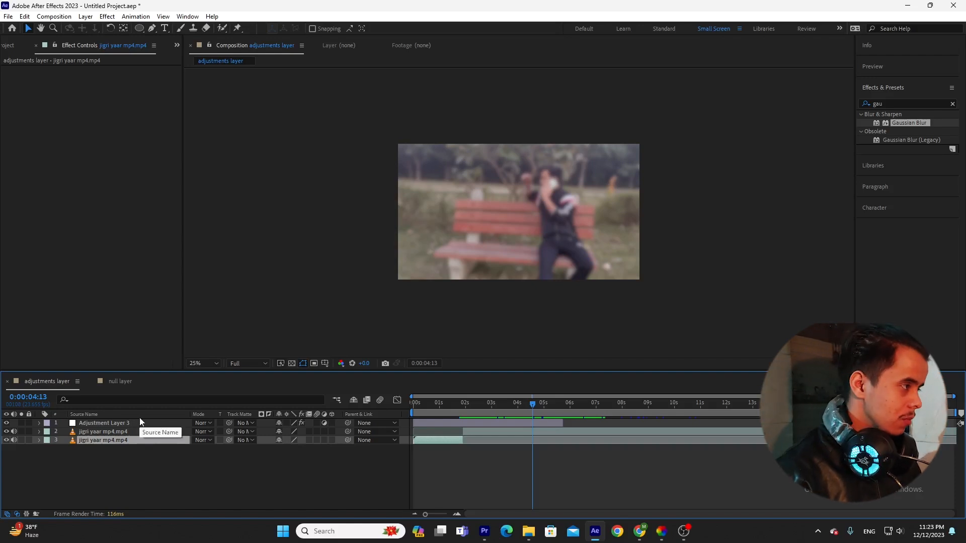
click(119, 460)
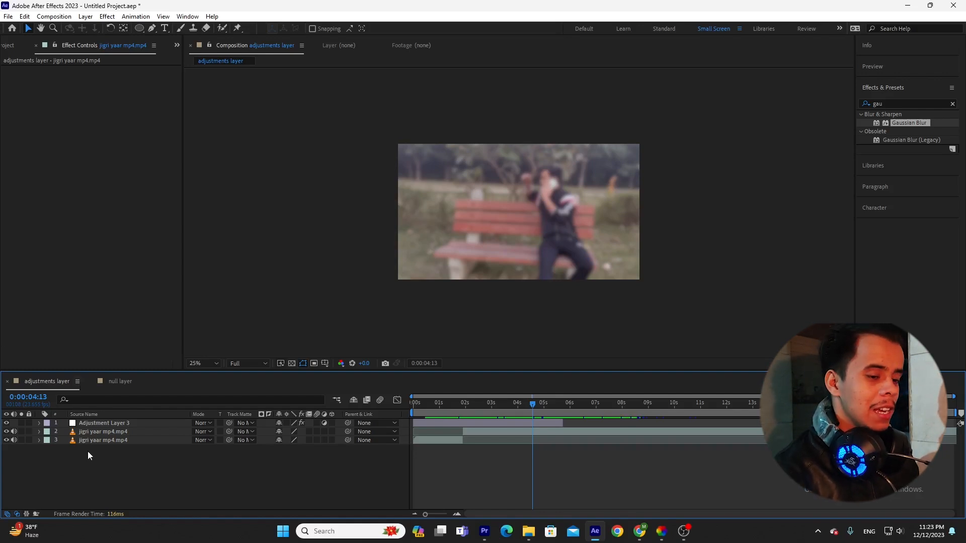
Draw a closed seven- to eight-point mask around the seated man on the adjustment layer with the Pen tool
click(114, 424)
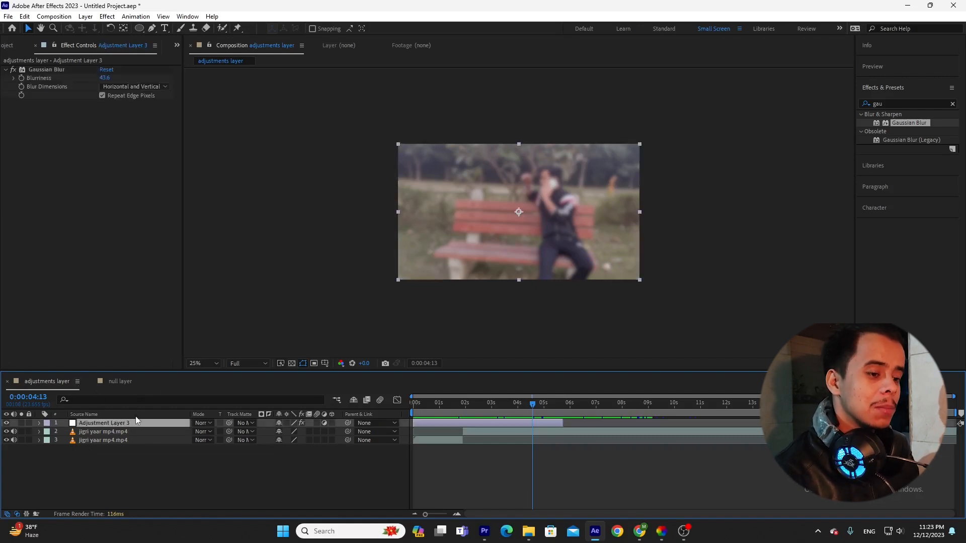
click(140, 28)
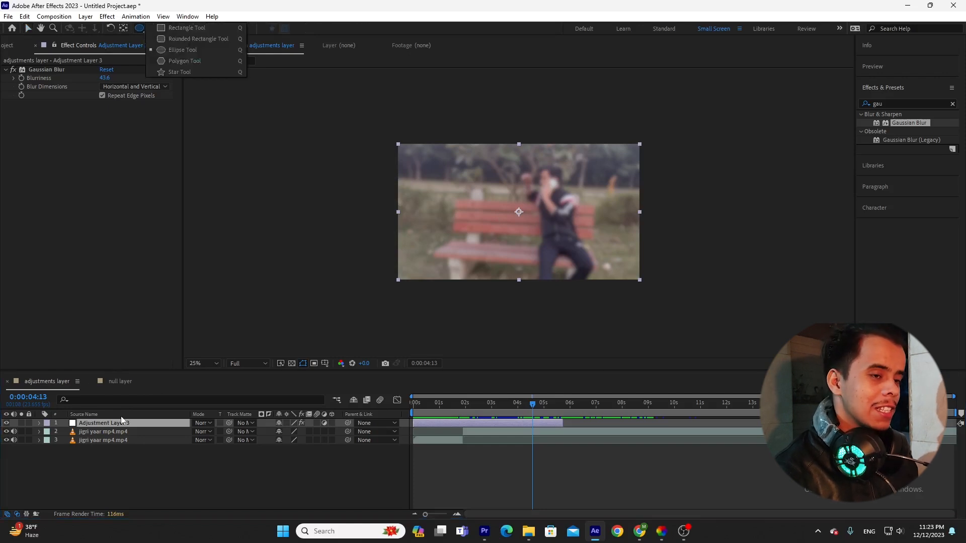
click(140, 30)
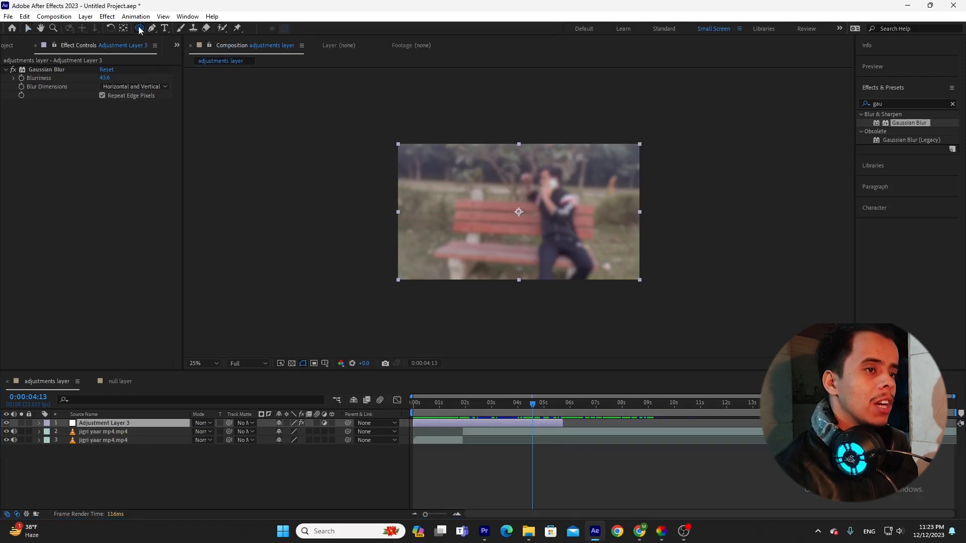
click(155, 31)
click(511, 167)
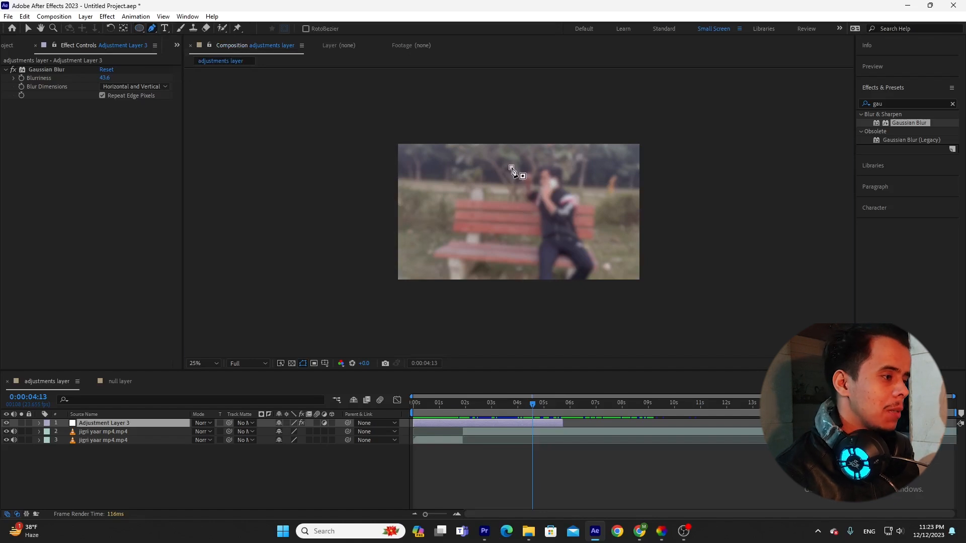
click(537, 217)
click(532, 253)
click(559, 273)
click(598, 266)
click(581, 225)
click(556, 155)
click(511, 167)
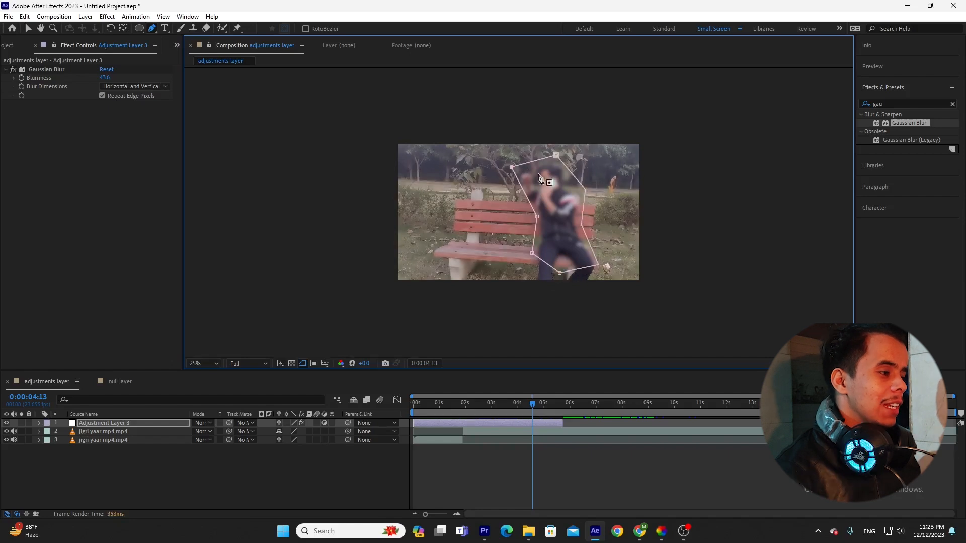
click(38, 458)
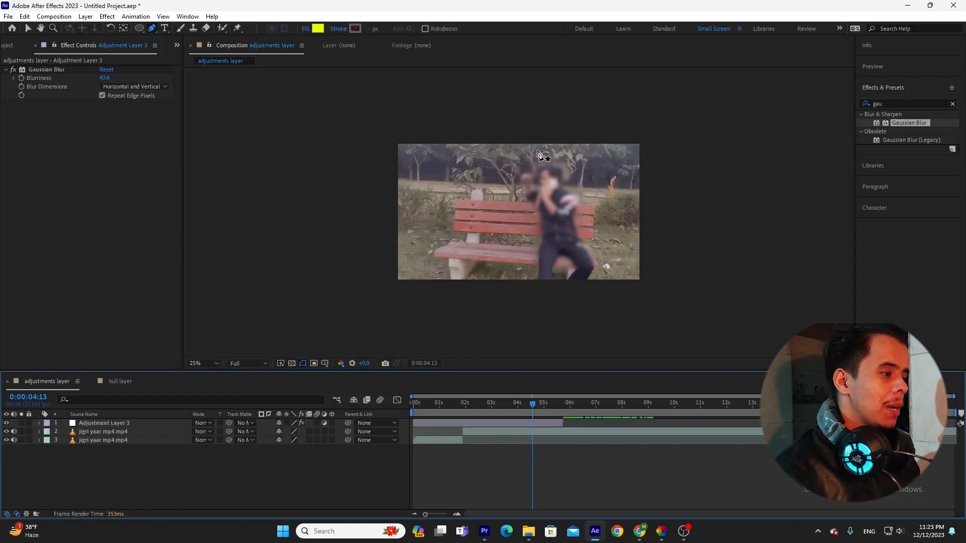
Invert the adjustment layer's mask and set its Gaussian Blur Blurriness to about 41.9
click(95, 423)
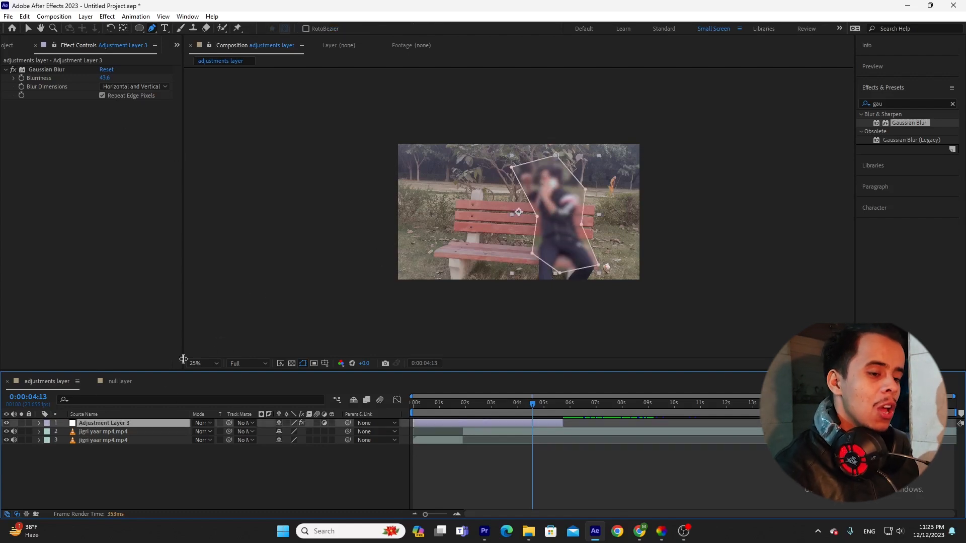
click(40, 423)
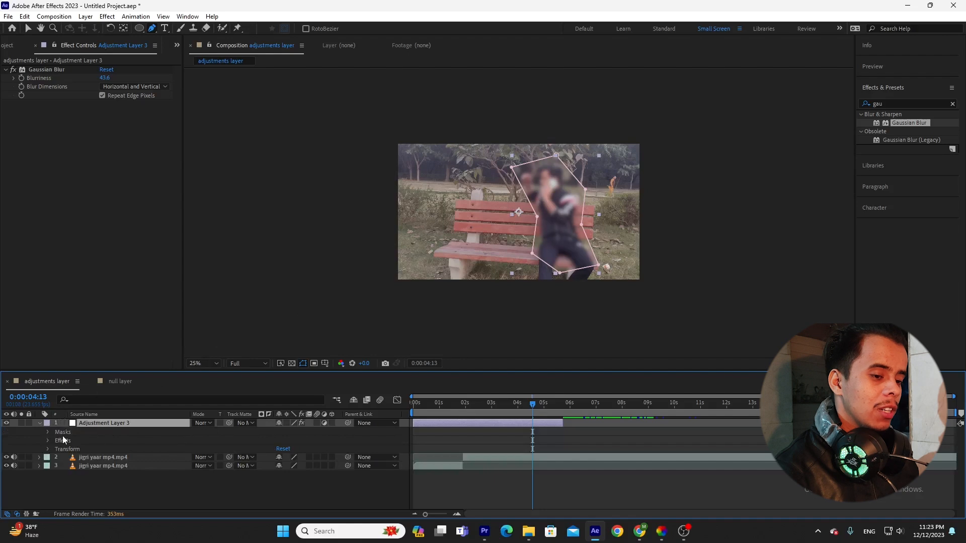
click(50, 433)
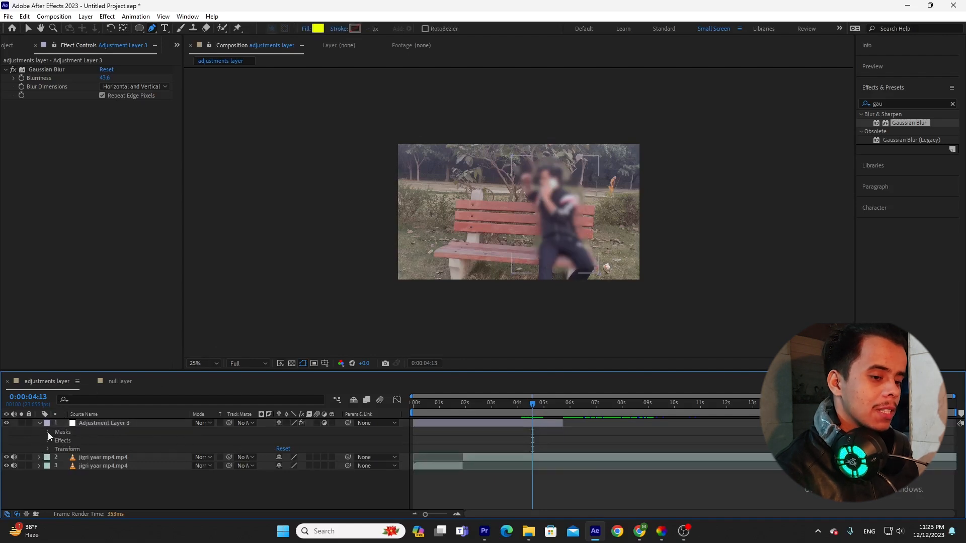
click(48, 432)
click(313, 440)
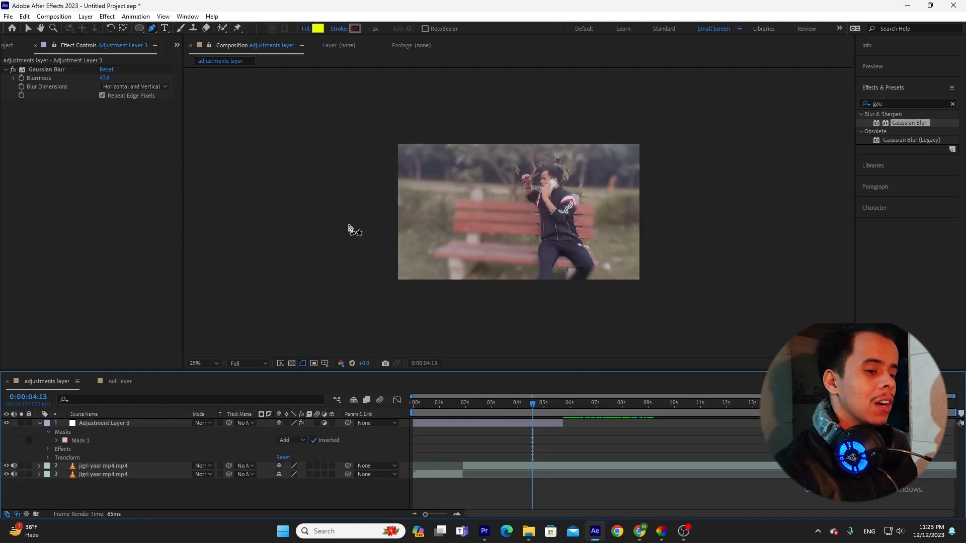
click(95, 78)
drag(100, 78, 89, 77)
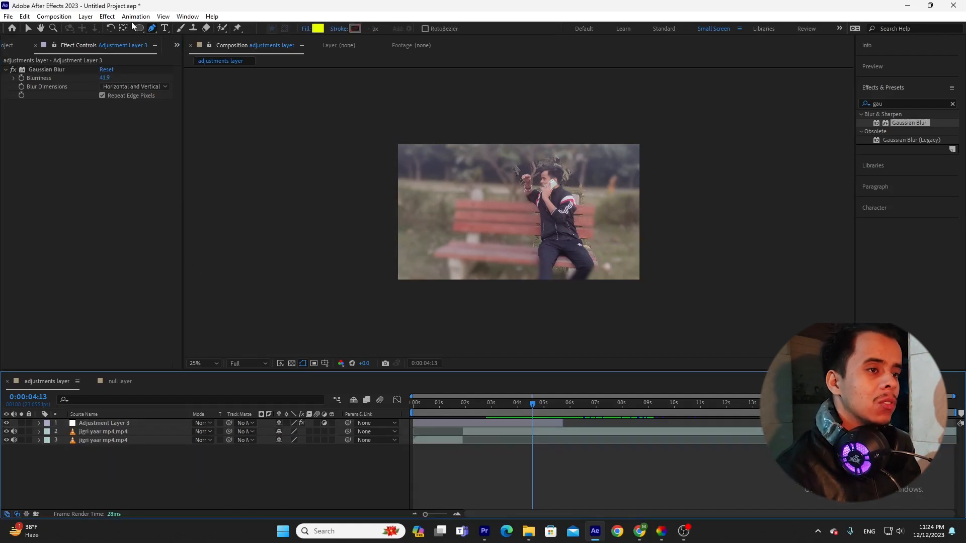
Draw a yellow circle beside the seated man with the Ellipse tool and collapse its shape layer
mouse_move(140, 29)
mouse_down()
mouse_move(172, 29)
mouse_move(146, 44)
mouse_move(176, 51)
mouse_up()
drag(437, 178, 495, 235)
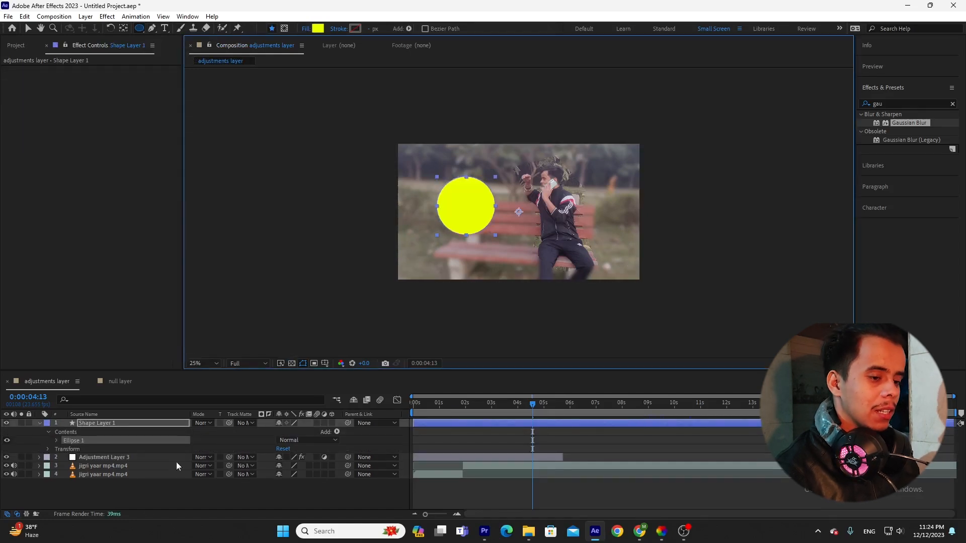
click(152, 490)
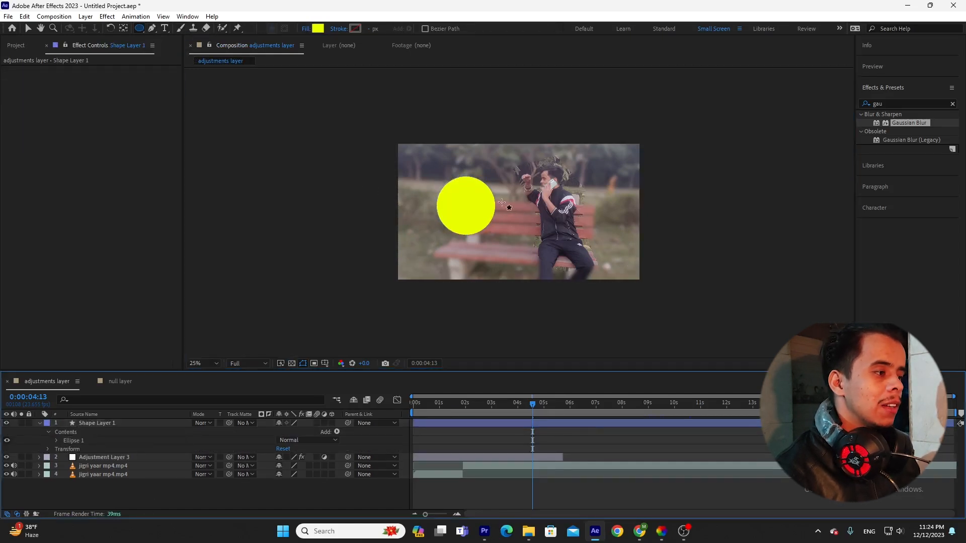
click(40, 423)
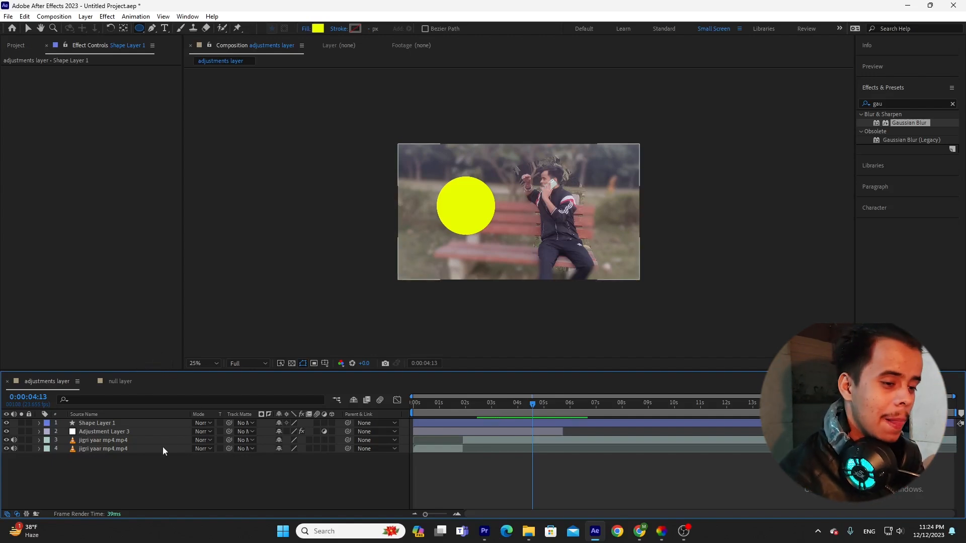
click(80, 426)
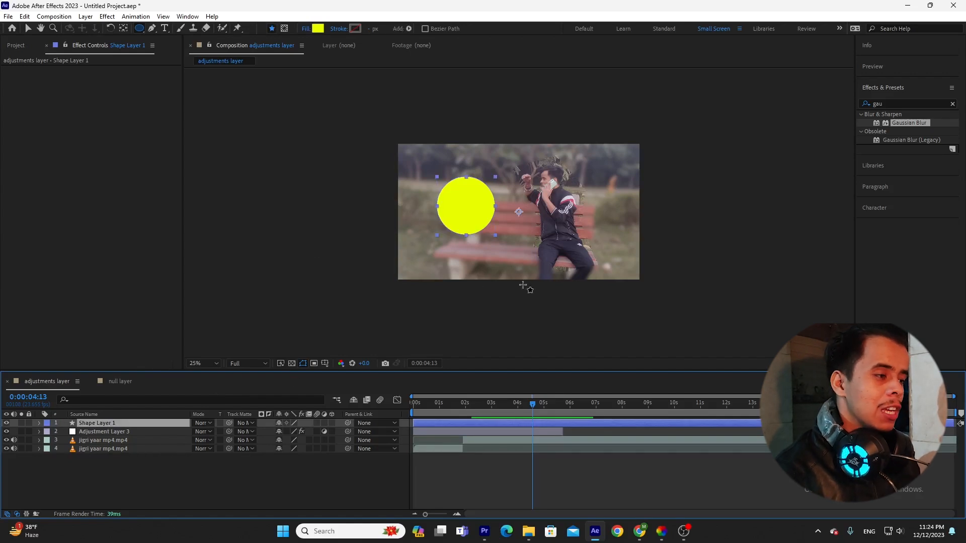
click(11, 28)
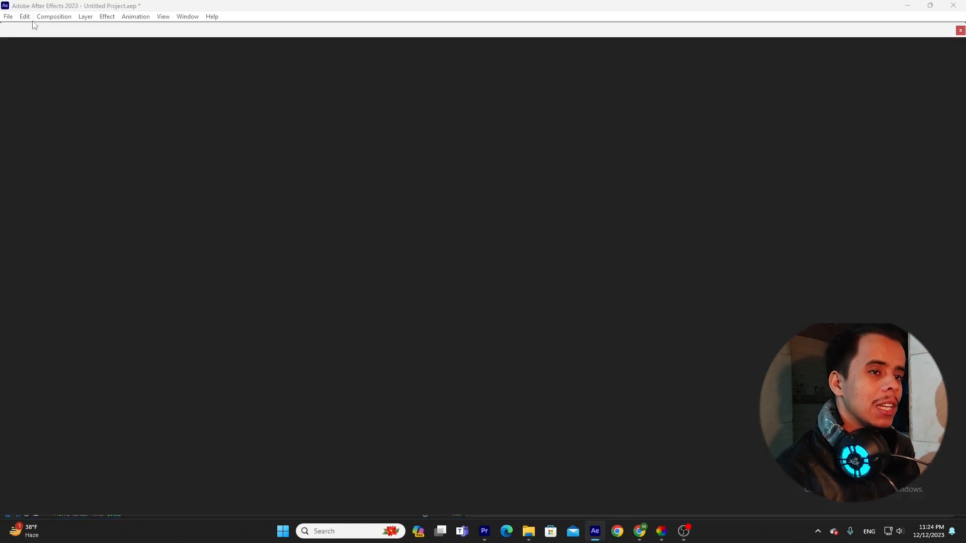
click(19, 55)
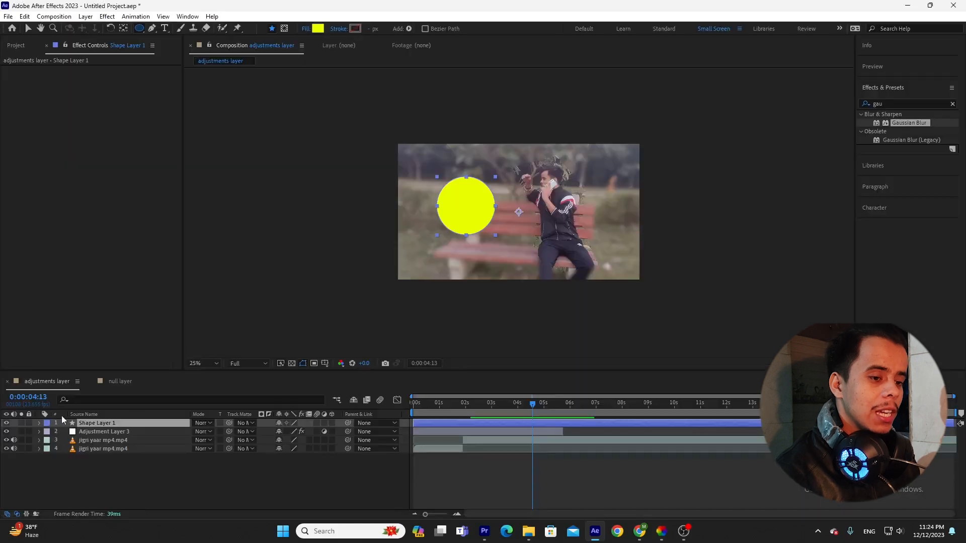
Move the circle's shape layer directly below the adjustment layer in the layer stack
click(101, 431)
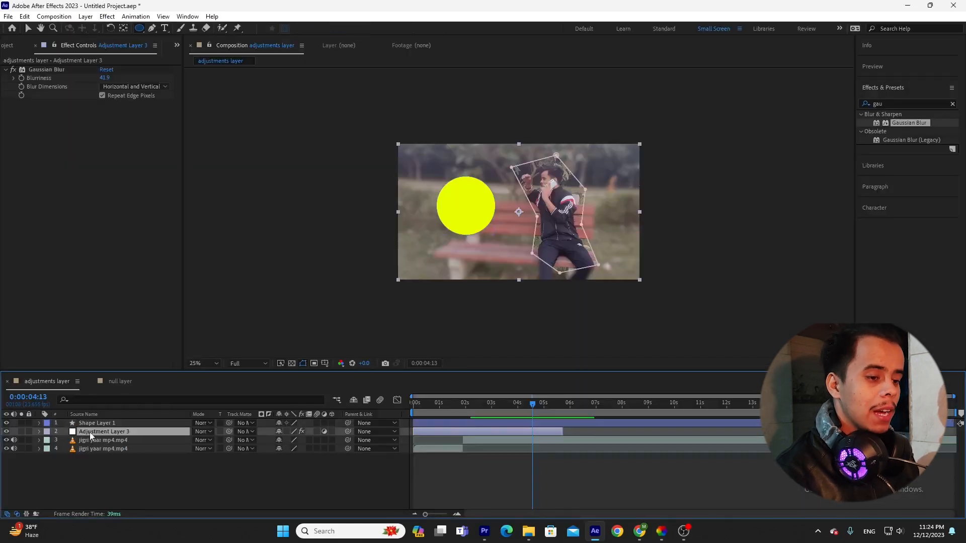
drag(100, 425, 115, 432)
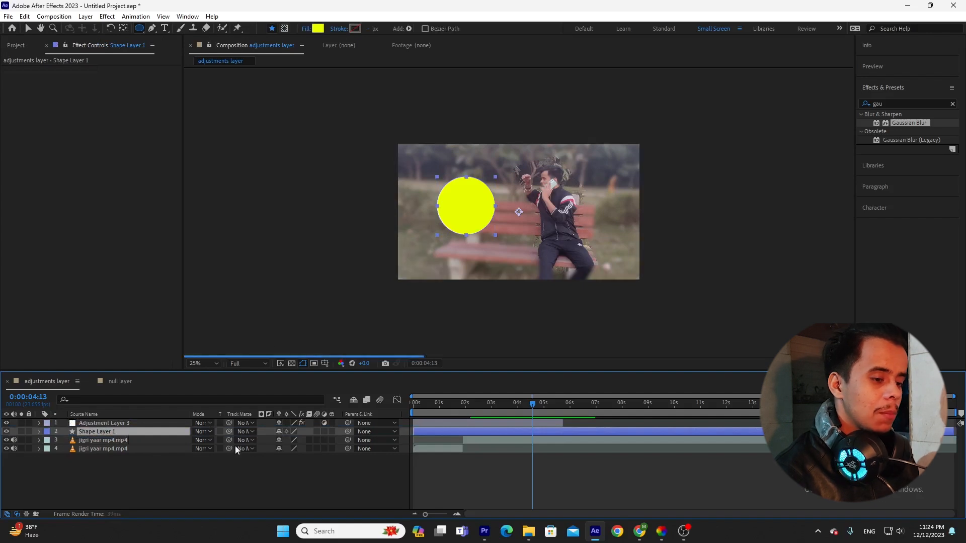
click(238, 471)
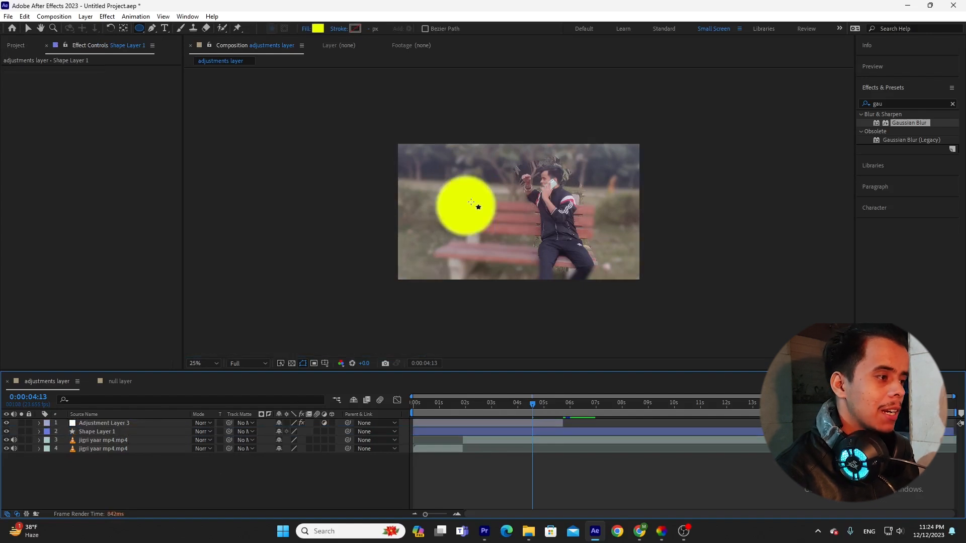
Move the masked adjustment layer to the right in the composition with the Selection tool, past the frame's edge
click(28, 28)
click(95, 431)
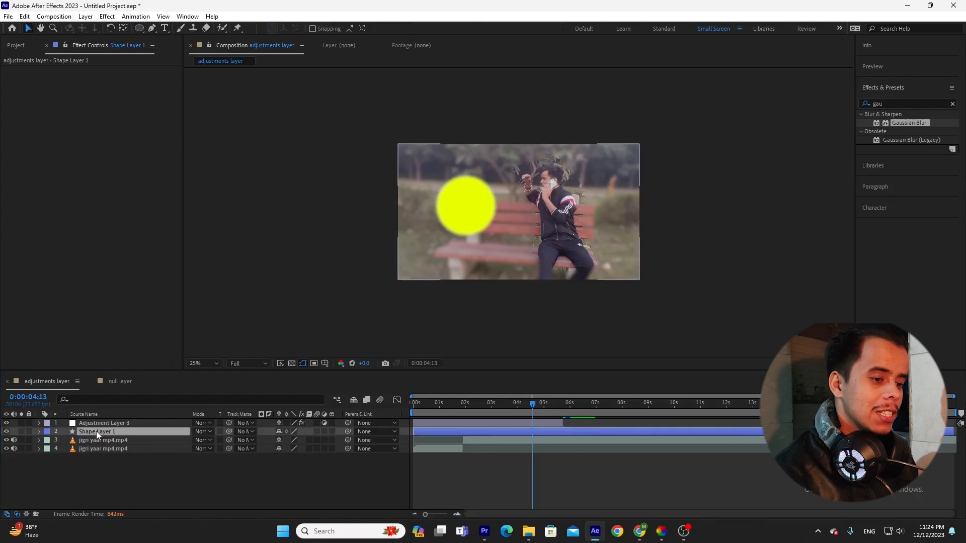
click(117, 423)
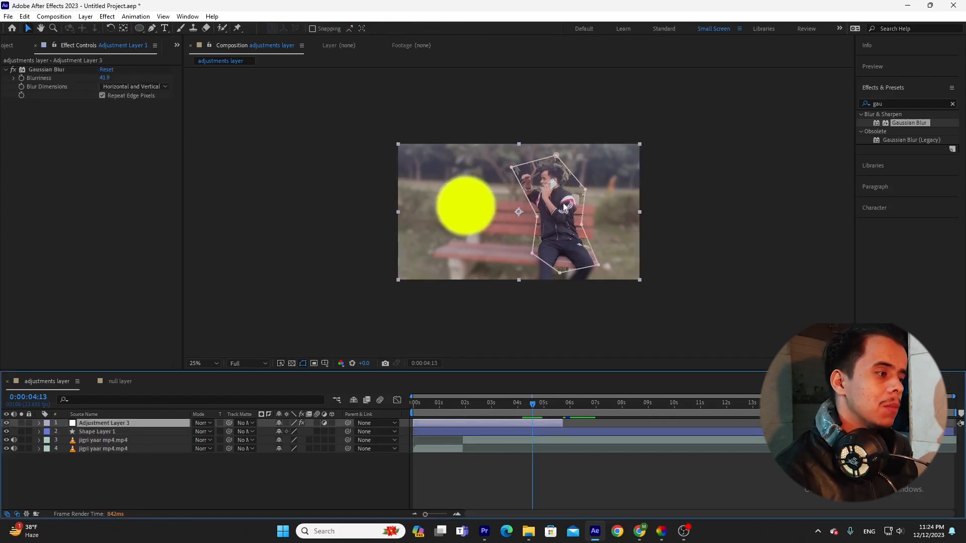
drag(558, 217, 625, 220)
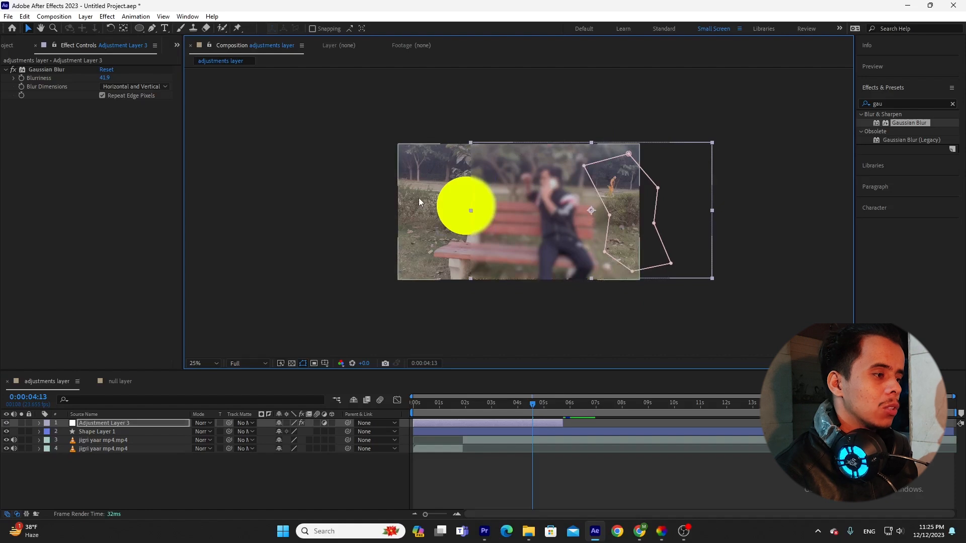
Move the second video clip left and slightly down in the composition, leaving the adjustment layer in place
click(449, 195)
click(450, 162)
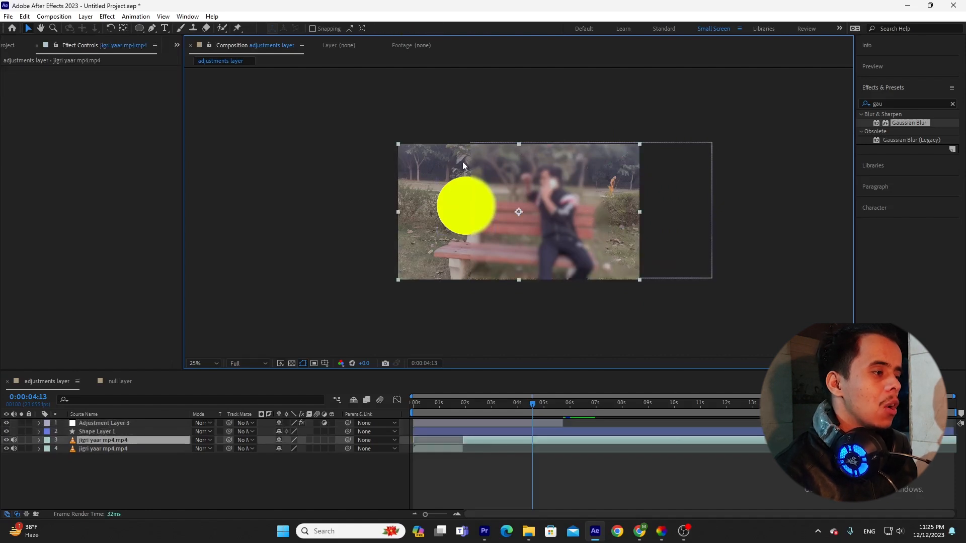
mouse_move(599, 214)
mouse_down()
mouse_move(563, 226)
mouse_move(611, 221)
mouse_up()
key(ctrl+z)
click(270, 456)
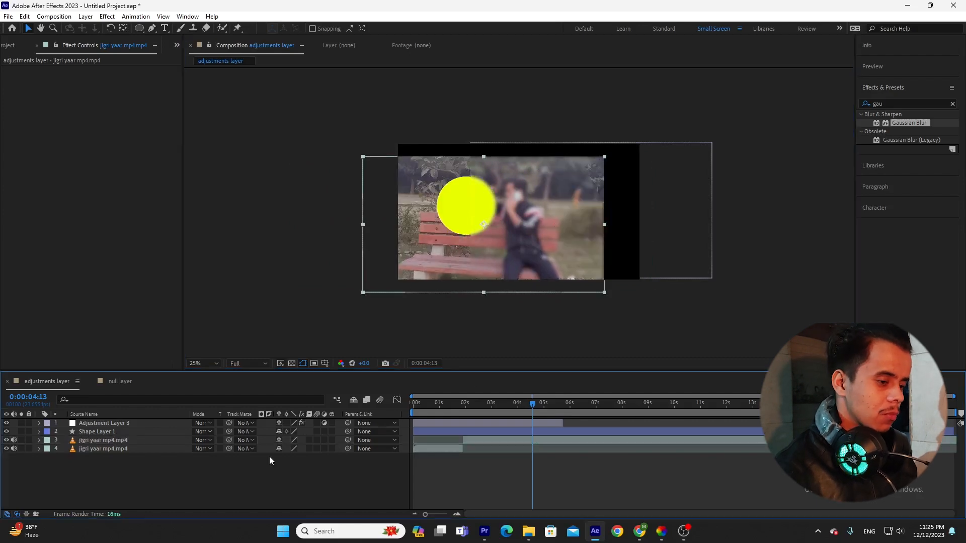
Undo the position changes of the adjustment layer and the video clip, and delete the adjustment layer
click(108, 430)
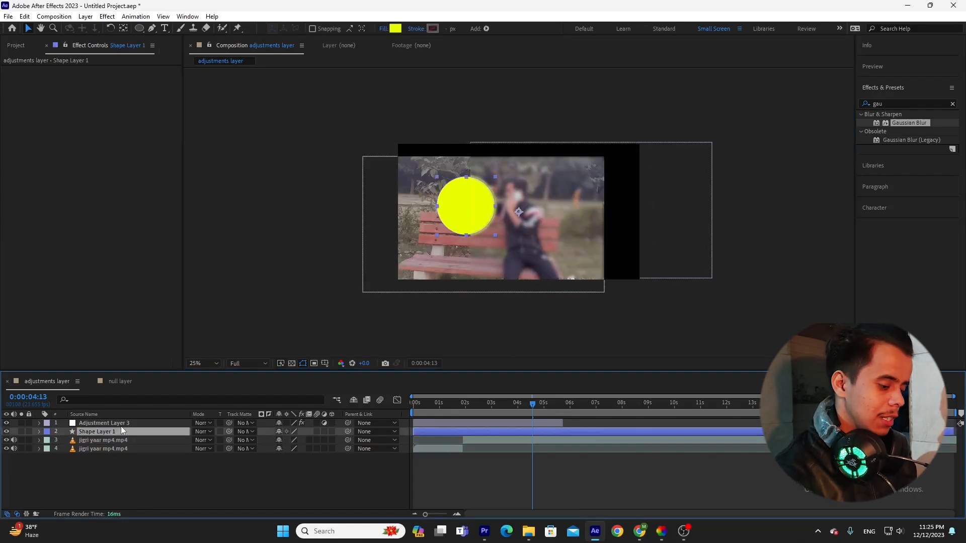
click(122, 426)
key(Delete)
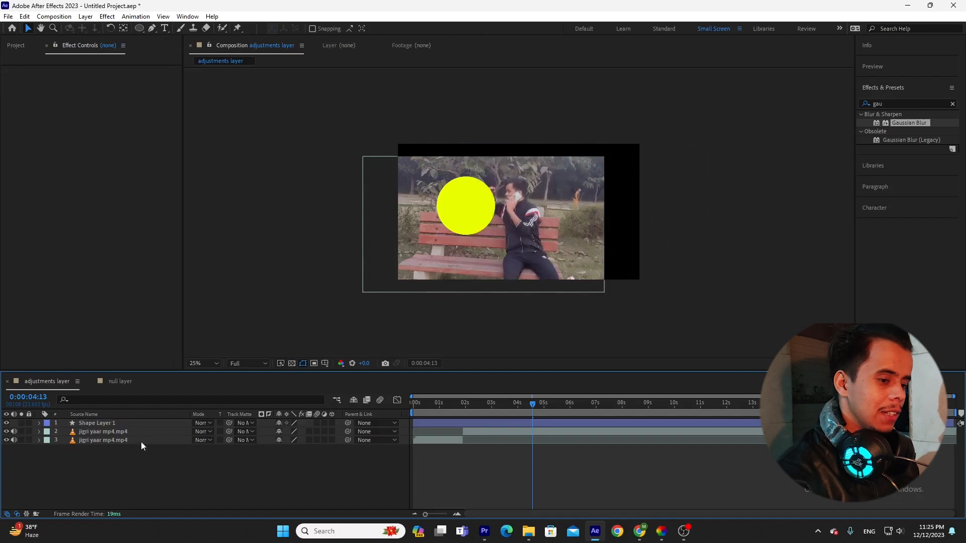
key(ctrl+z)
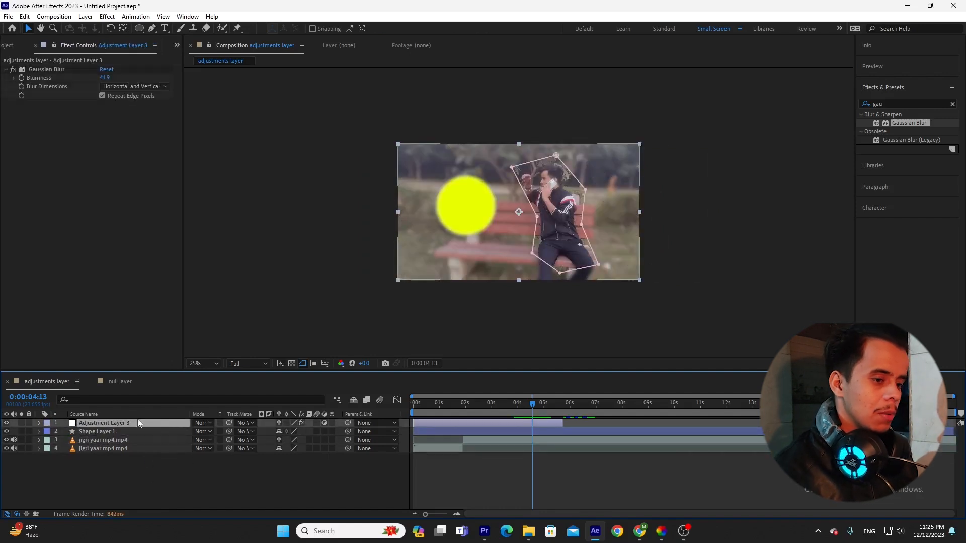
key(Delete)
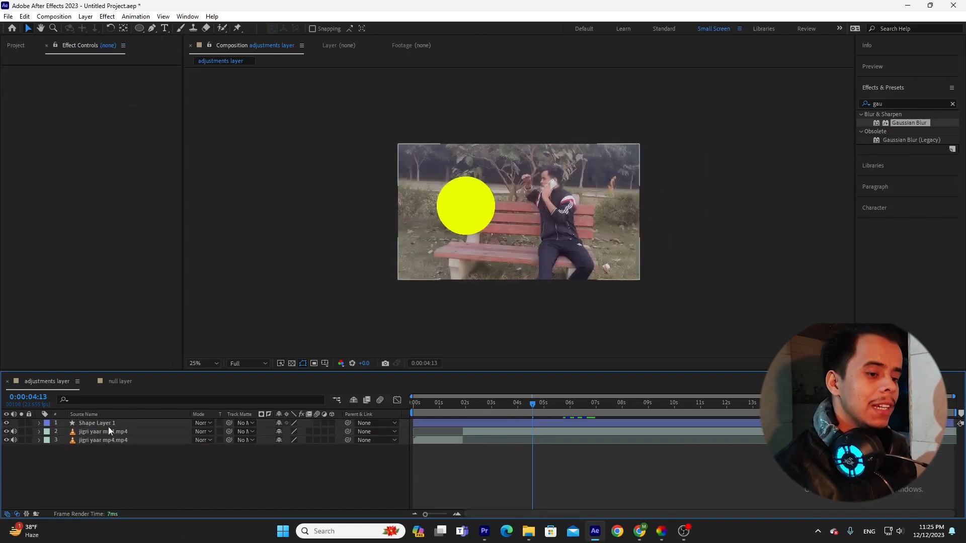
Turn the yellow circle's shape layer into an adjustment layer by enabling its adjustment layer switch
click(104, 421)
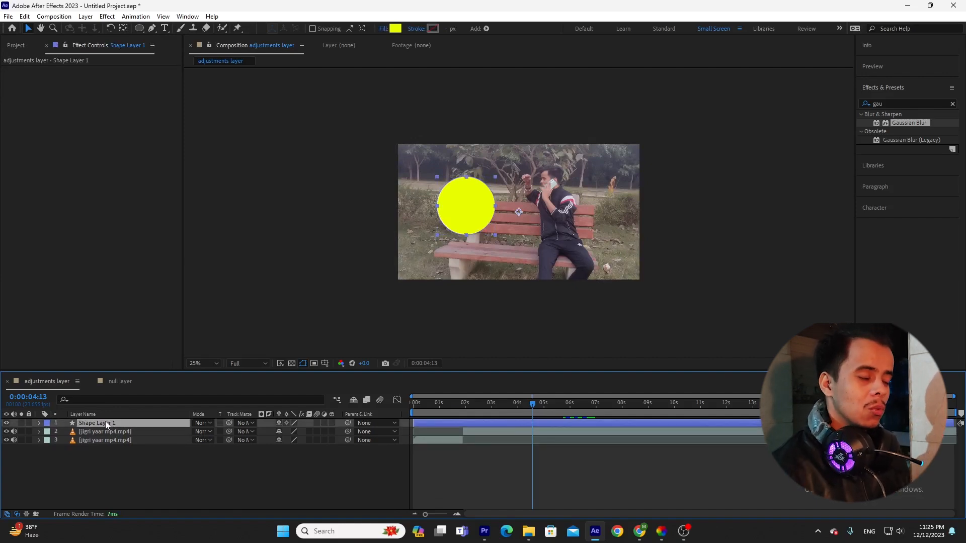
click(152, 471)
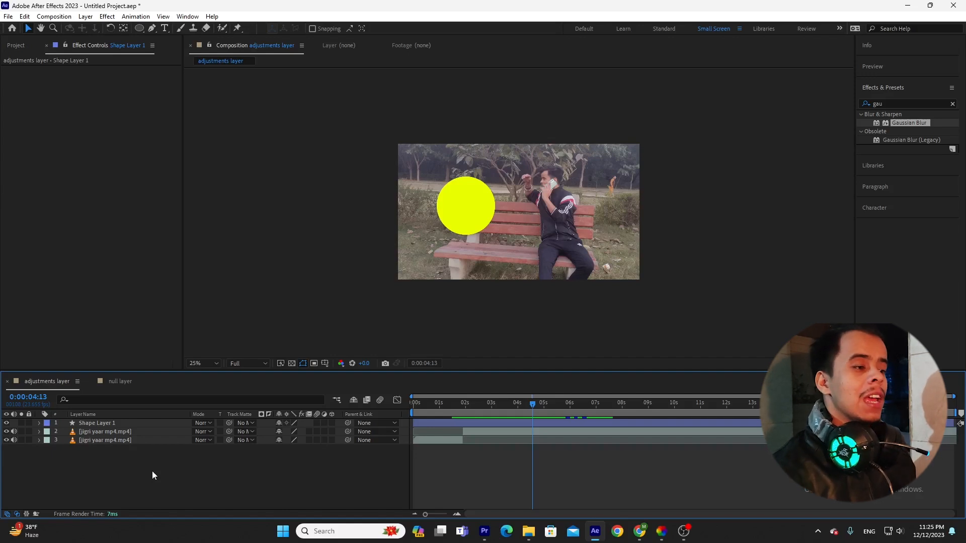
click(128, 423)
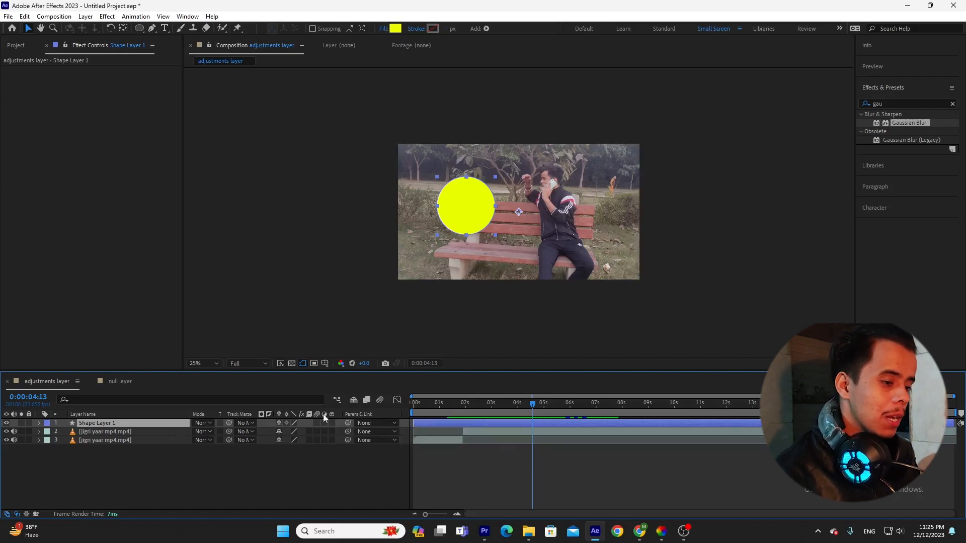
click(324, 422)
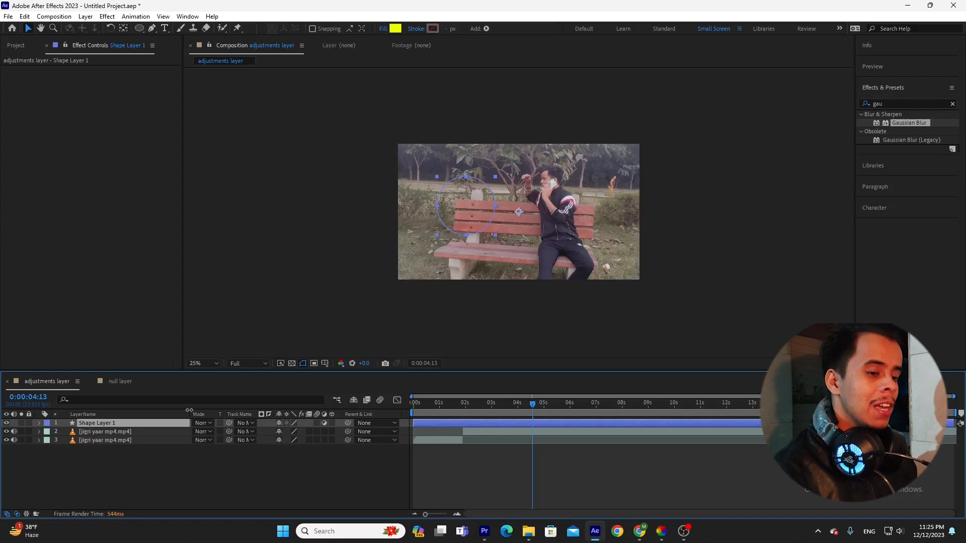
click(128, 464)
Apply Gaussian Blur to the circle's shape layer and remove the effect again
click(136, 426)
drag(915, 124, 124, 424)
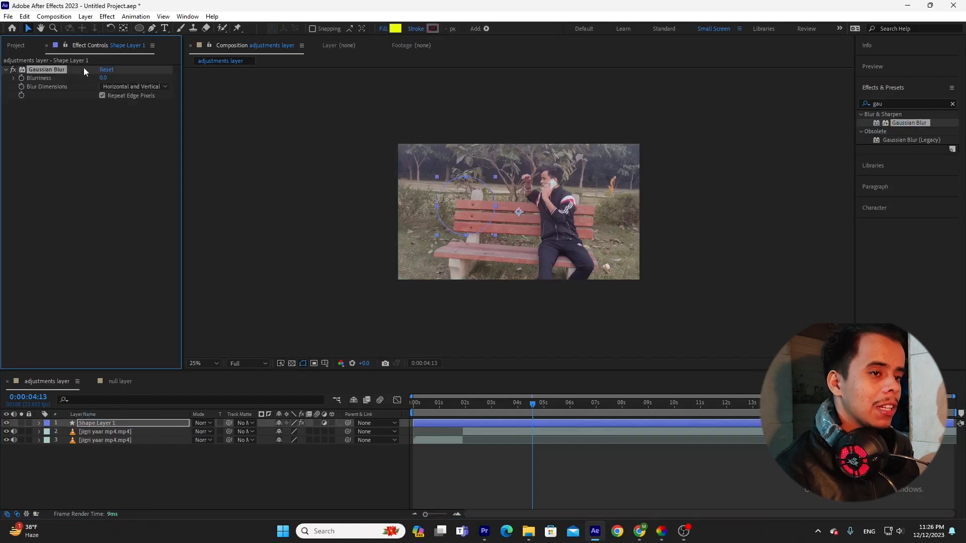
key(Delete)
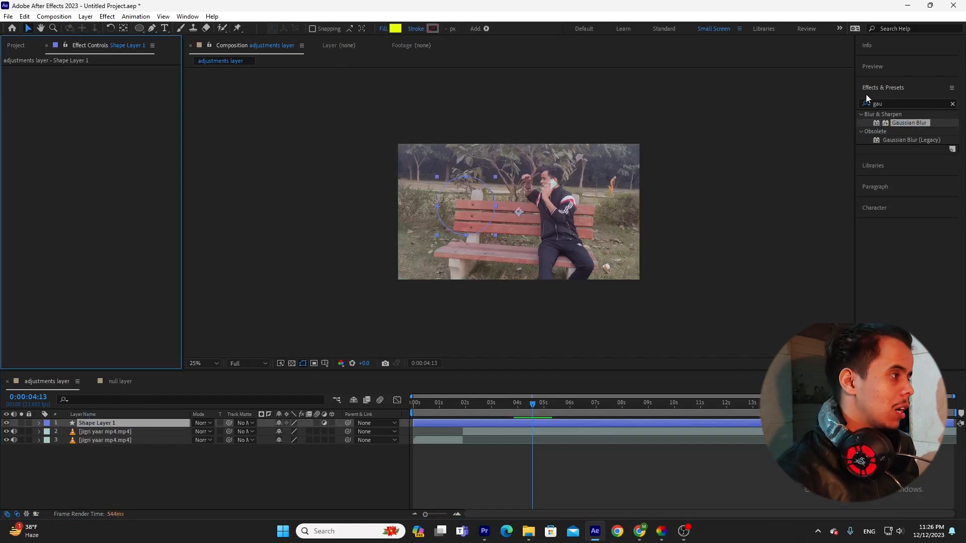
Search the effects for "lume" and apply Lumetri Color to the circle's shape layer
double_click(896, 103)
text(li)
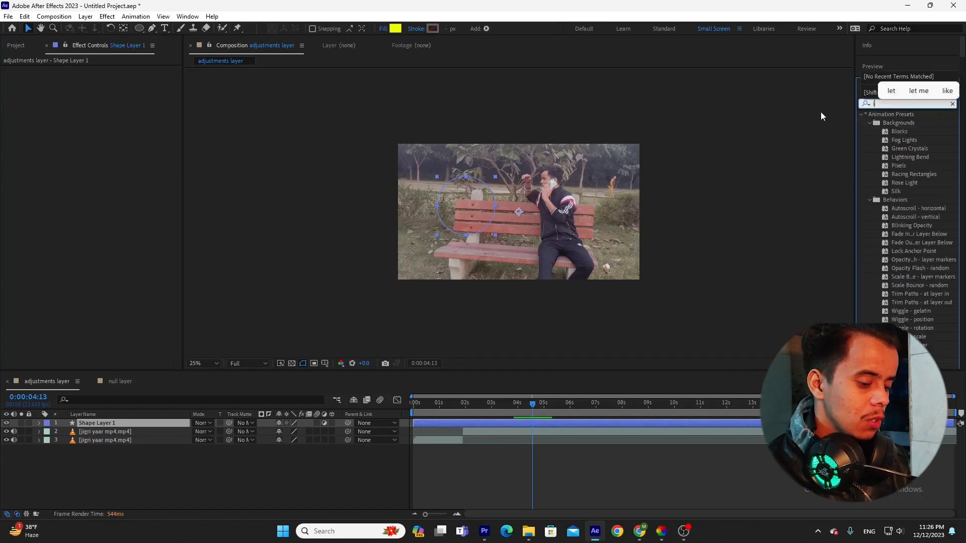
key(BackSpace)
text(umtri)
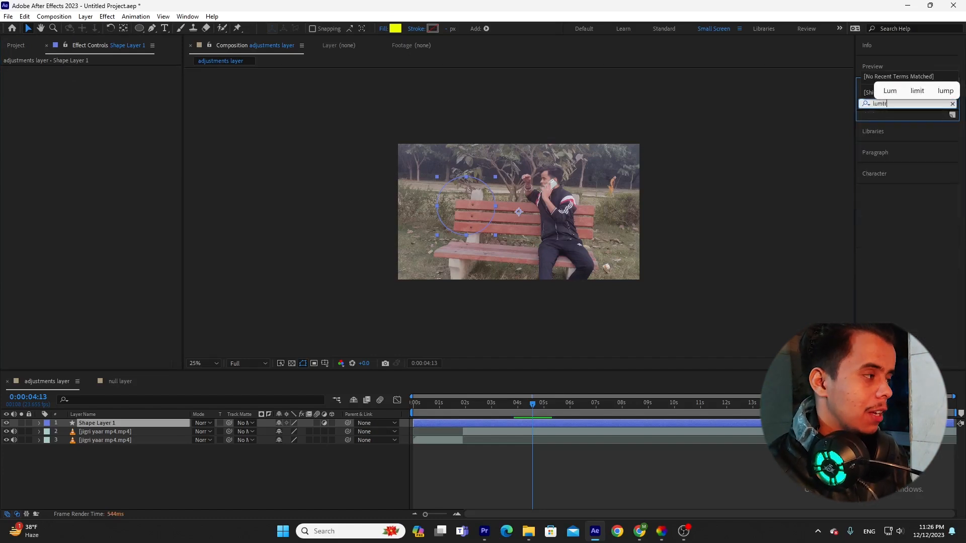
key(BackSpace)
key(BackSpace)
key(BackSpace)
text(e)
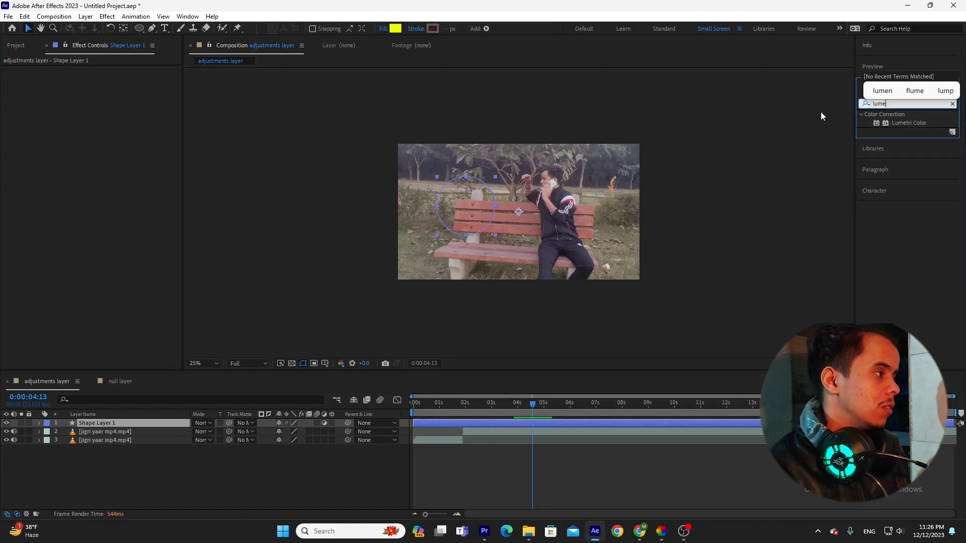
drag(908, 122, 111, 425)
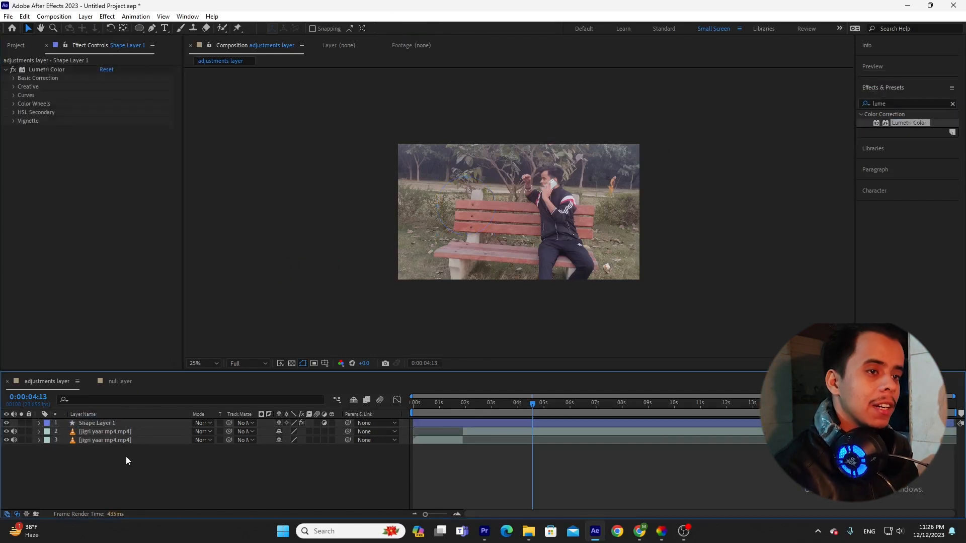
Set the Saturation to 0 in Lumetri Color's Basic Correction on the circle's shape layer
click(10, 78)
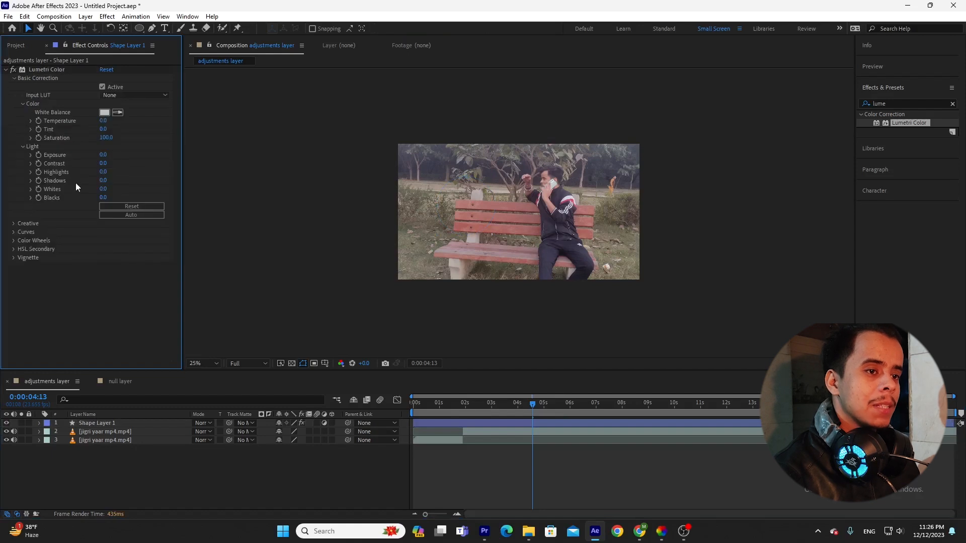
drag(108, 138, 43, 145)
click(195, 494)
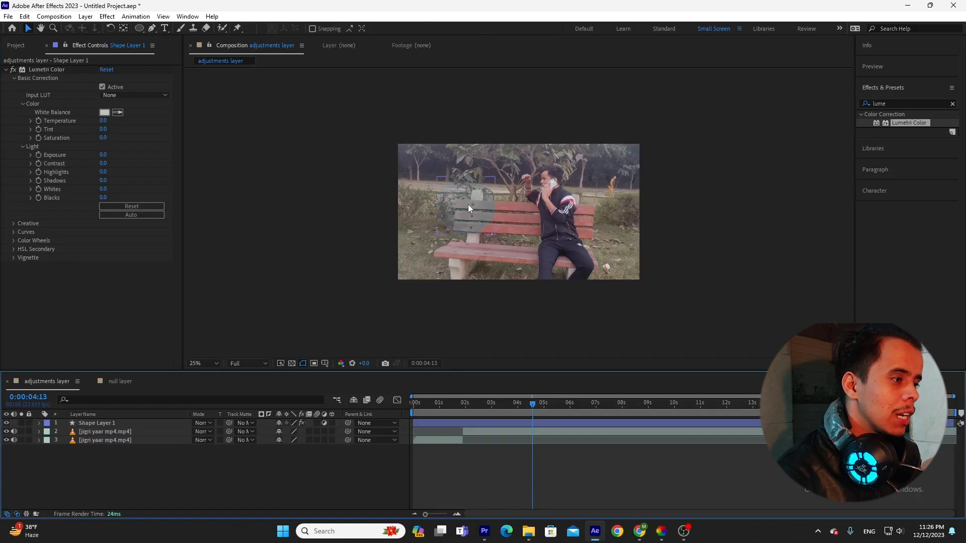
Reposition the circle's shape layer in the composition so it sits lower, over the end of the bench's backrest
mouse_move(465, 204)
mouse_down()
mouse_move(555, 214)
mouse_move(565, 229)
mouse_move(456, 222)
mouse_up()
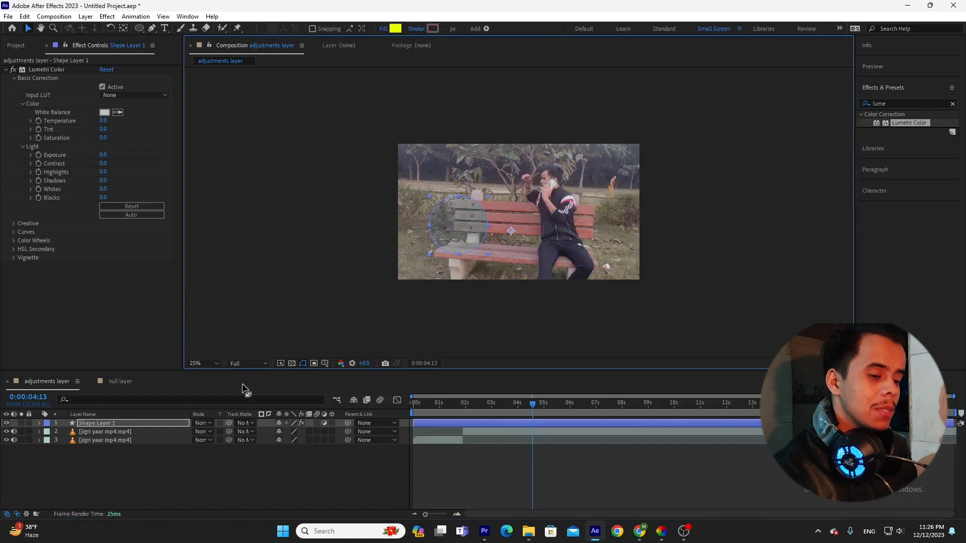
click(137, 468)
click(438, 234)
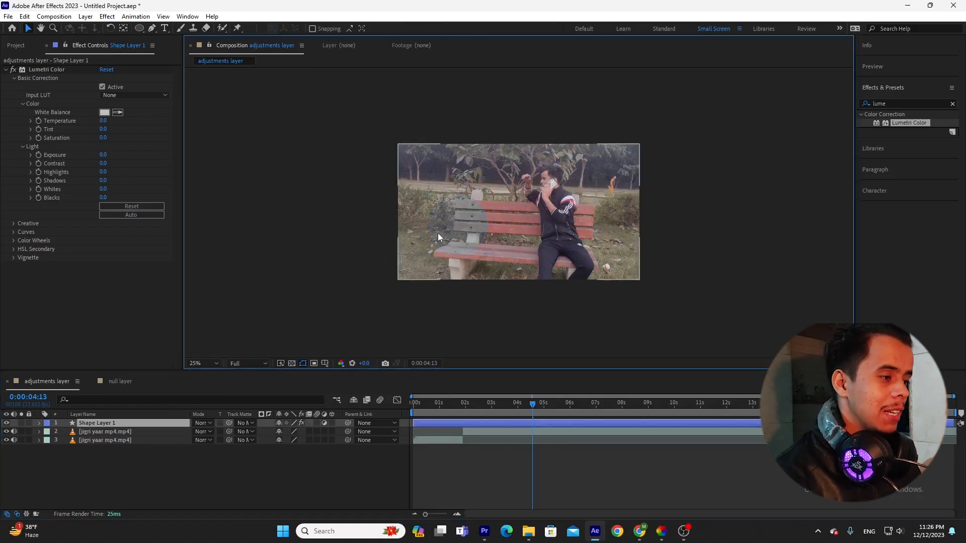
mouse_move(451, 224)
mouse_down()
mouse_move(467, 220)
mouse_move(459, 220)
mouse_move(482, 194)
mouse_move(554, 212)
mouse_move(558, 202)
mouse_move(554, 188)
mouse_move(465, 215)
mouse_up()
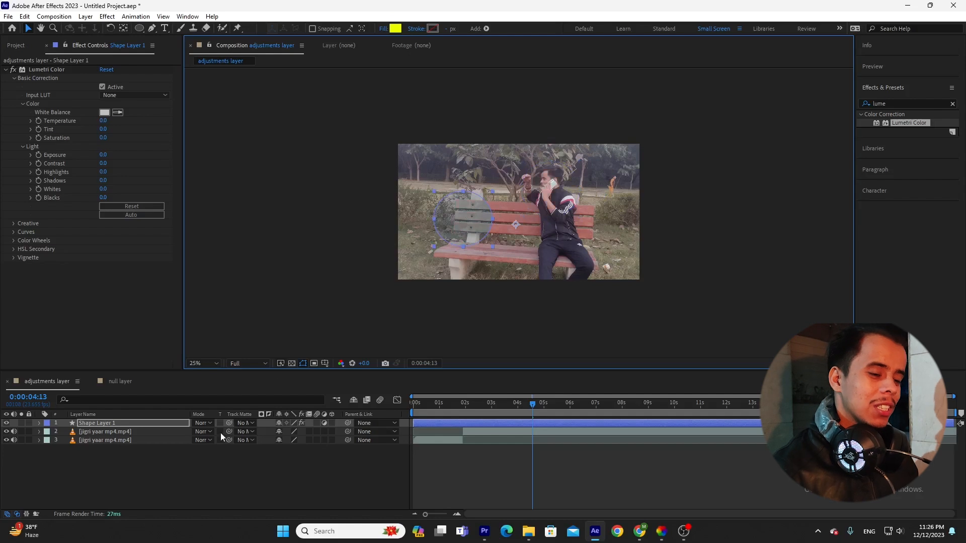
click(196, 472)
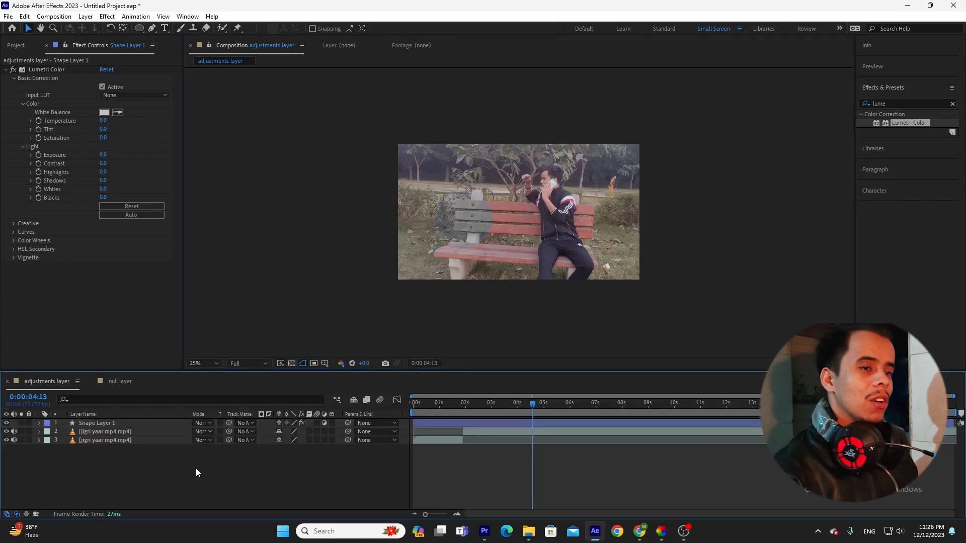
Collapse the Lumetri Color settings and delete the circle's shape layer
click(7, 70)
click(6, 70)
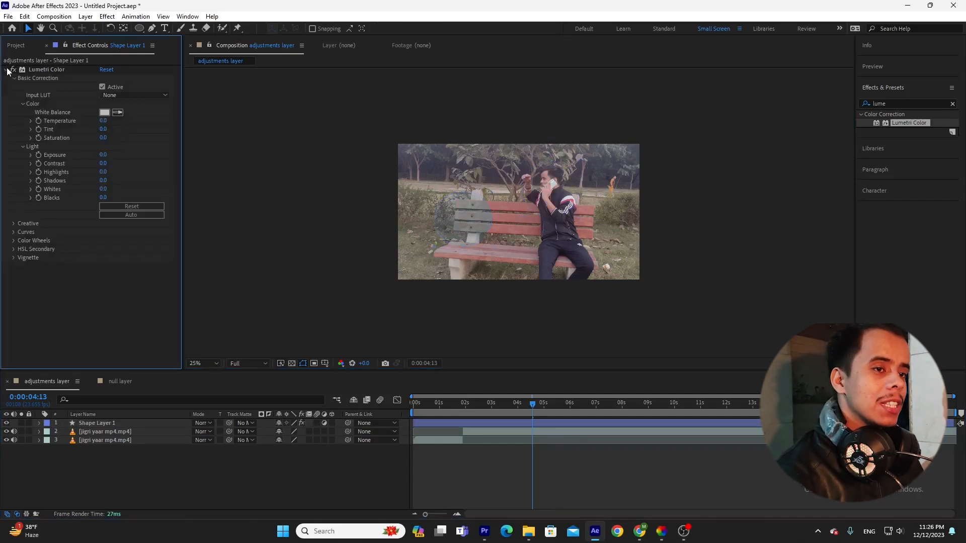
click(6, 69)
click(143, 461)
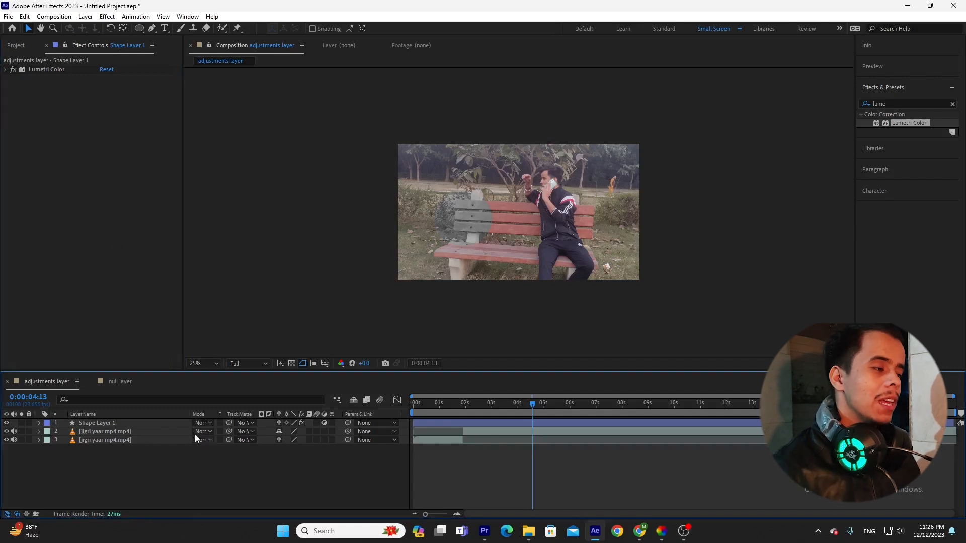
click(132, 427)
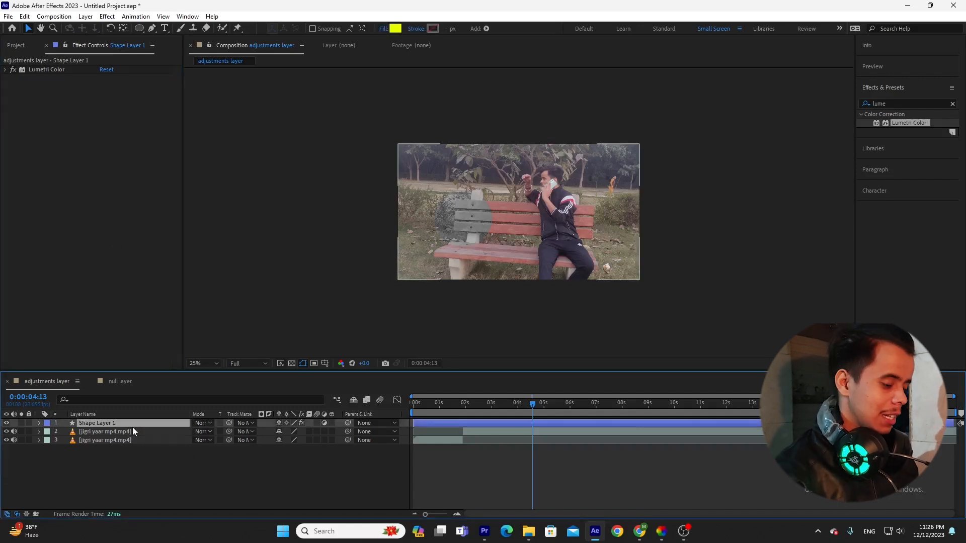
key(Delete)
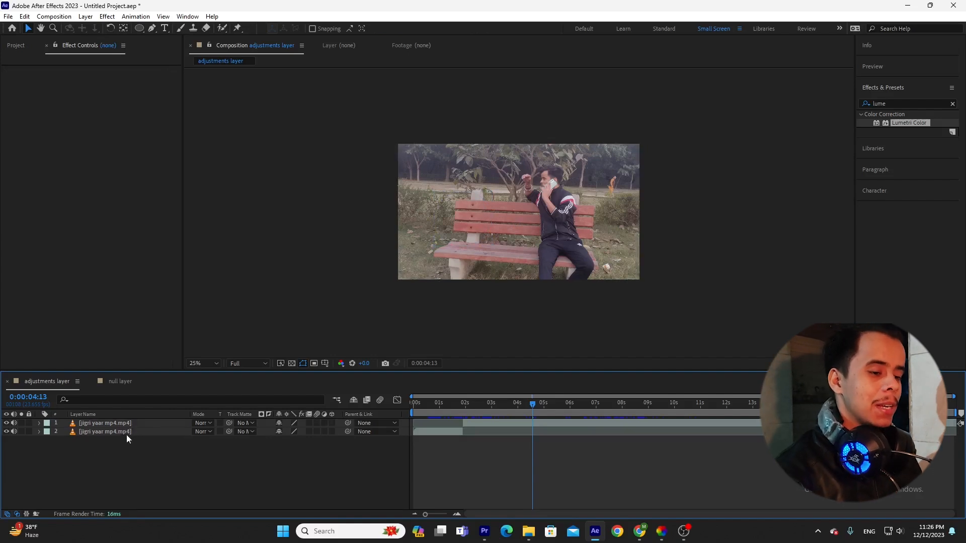
Review the layer types available for a new layer, including Null Object, Shape Layer and Adjustment Layer
right_click(139, 463)
mouse_move(174, 332)
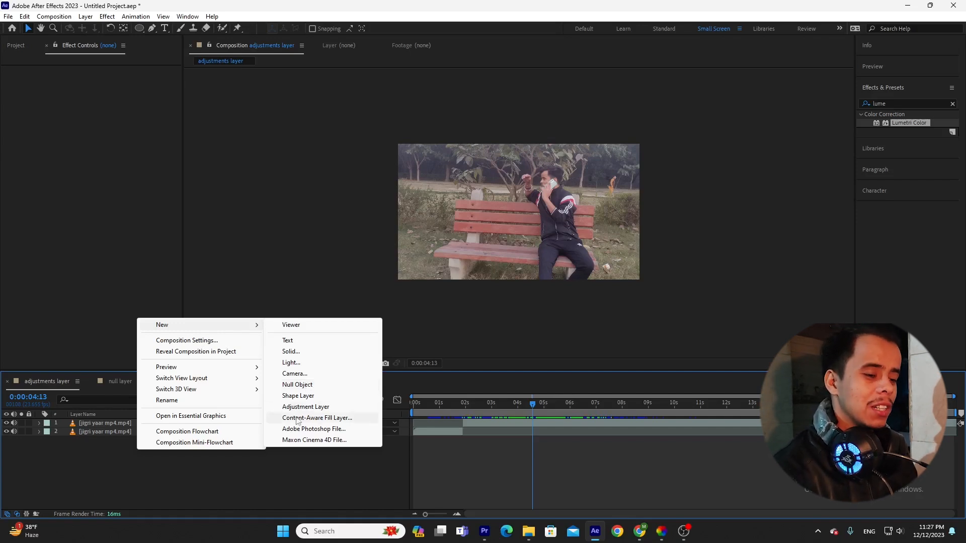
click(134, 476)
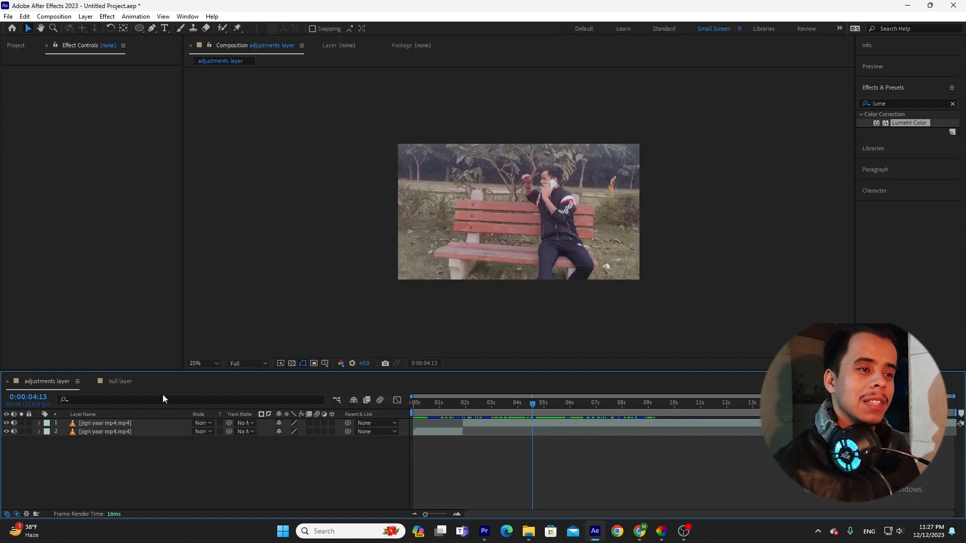
right_click(147, 462)
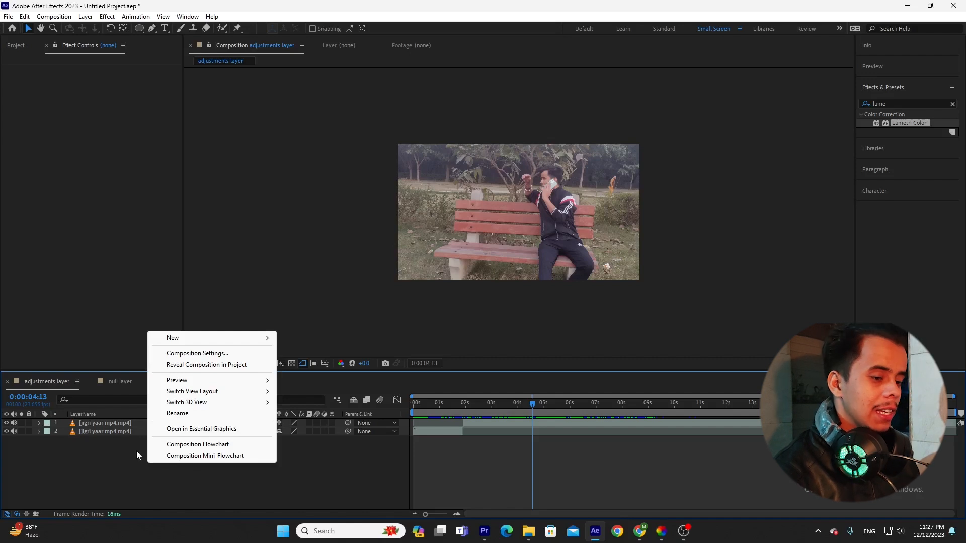
right_click(119, 453)
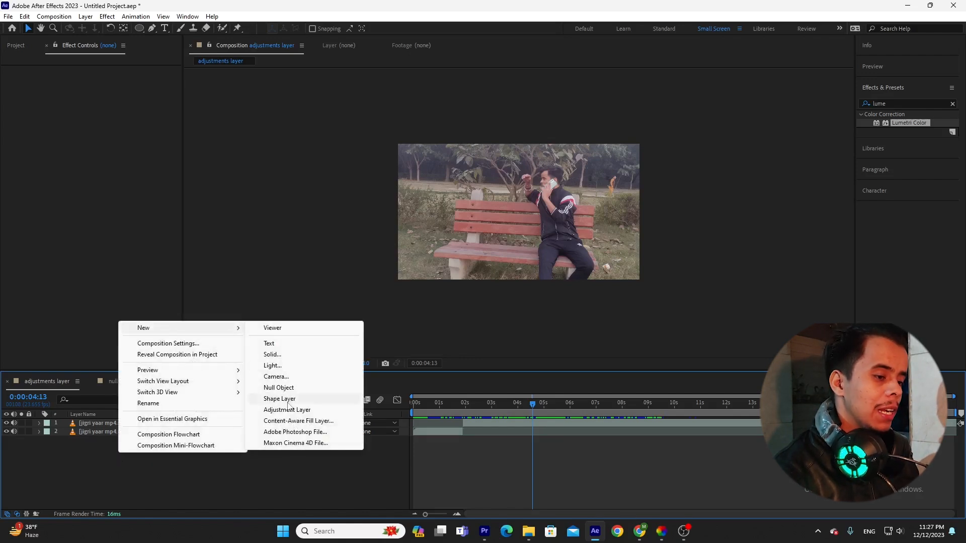
click(239, 475)
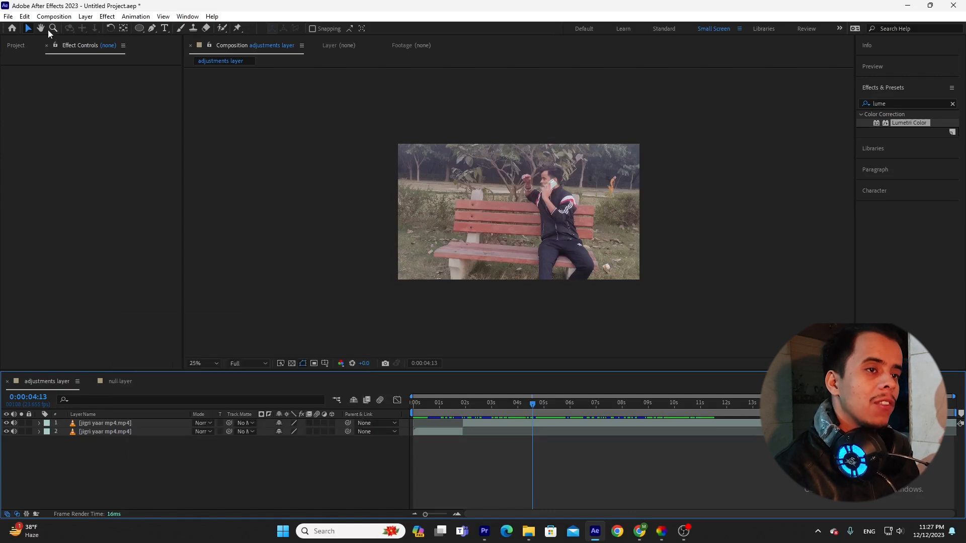
click(85, 17)
mouse_move(103, 30)
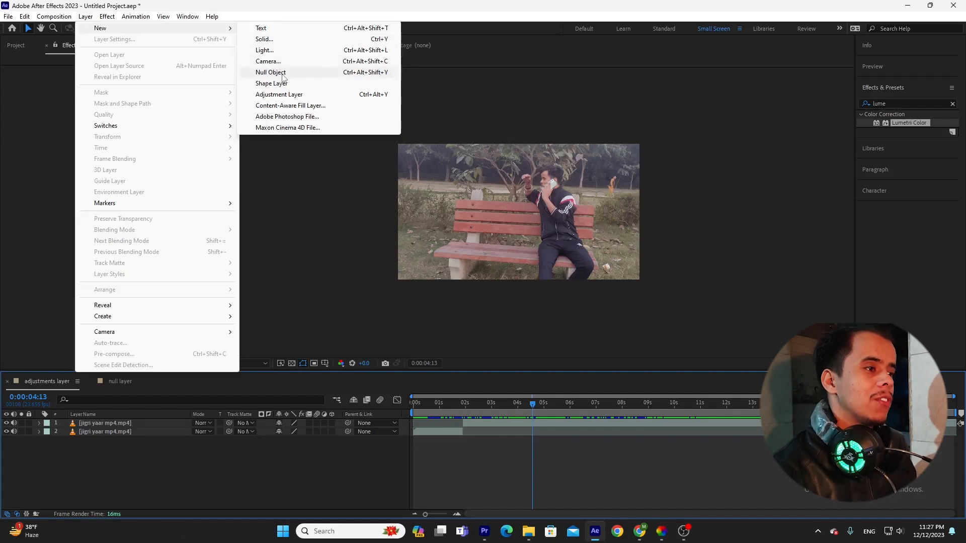
click(211, 464)
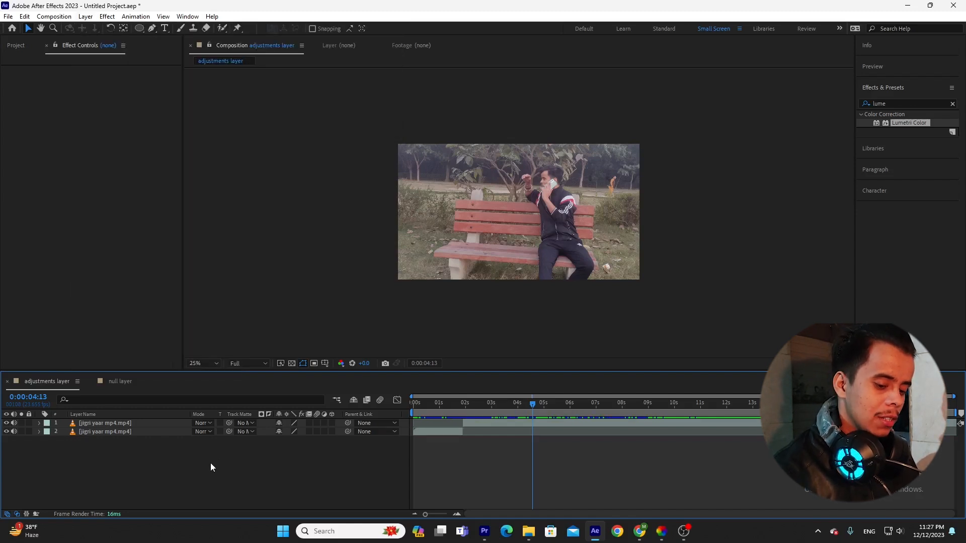
Add eight null object layers above the video clips
key(ctrl+alt+shift+y)
key(ctrl+alt+shift+y)
key(ctrl+alt+shift+y)
key(ctrl+alt+shift+y)
key(ctrl+alt+shift+y)
key(ctrl+alt+shift+y)
key(ctrl+alt+shift+y)
key(ctrl+alt+shift+y)
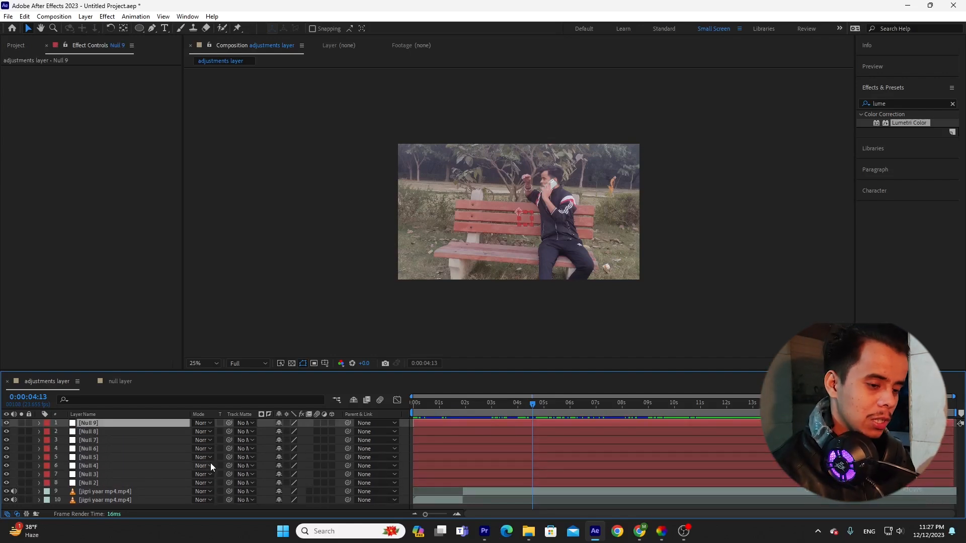
Delete all eight null object layers, leaving only the two video clips
key(Delete)
key(Delete)
key(Delete)
key(Delete)
key(Delete)
key(Delete)
key(Delete)
key(Delete)
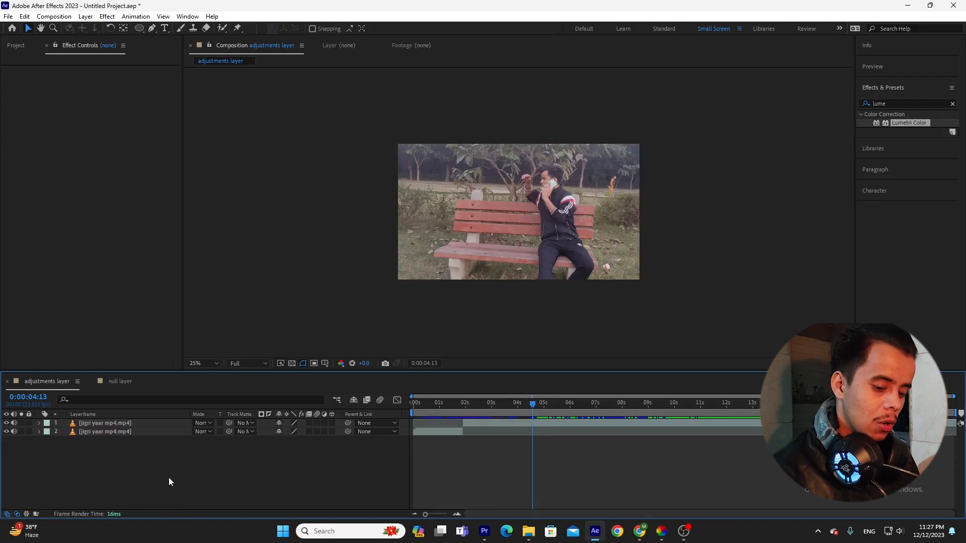
Add a new adjustment layer above the video clips and delete it again
key(ctrl+alt+y)
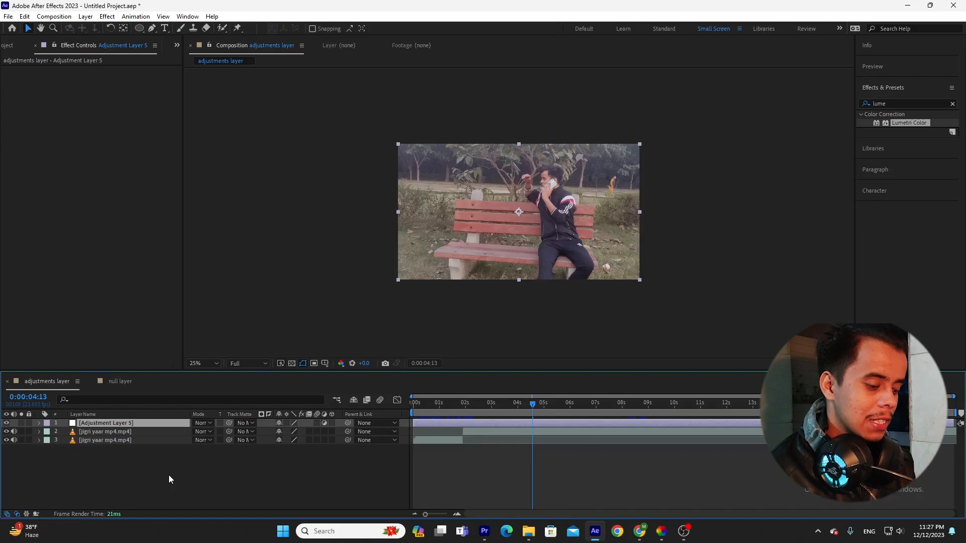
key(Delete)
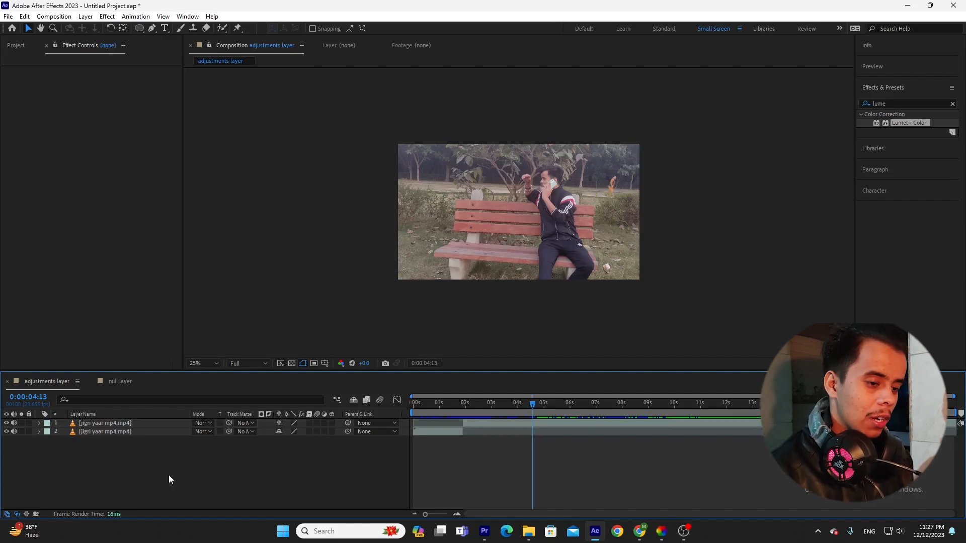
Add two null object layers above the video clips and delete the newest one
key(ctrl+alt+shift+y)
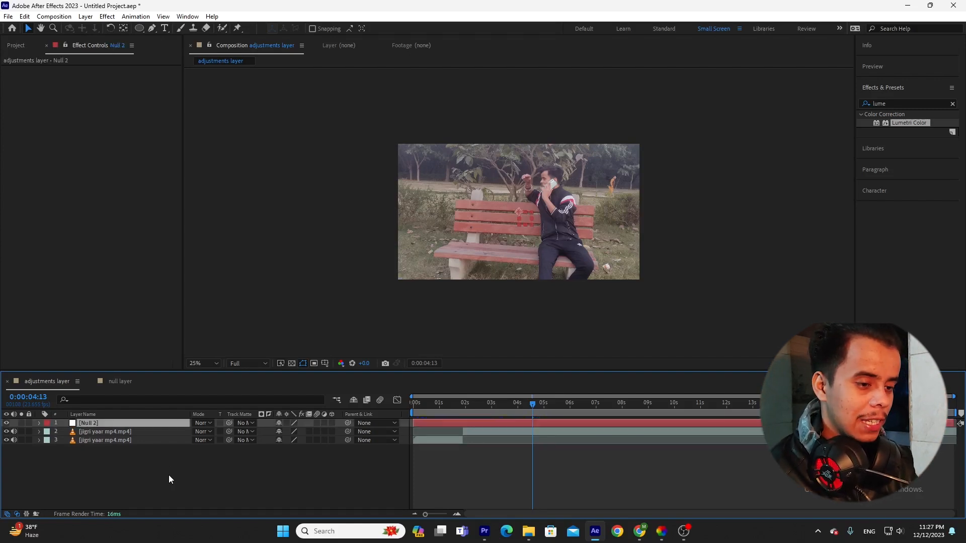
click(168, 474)
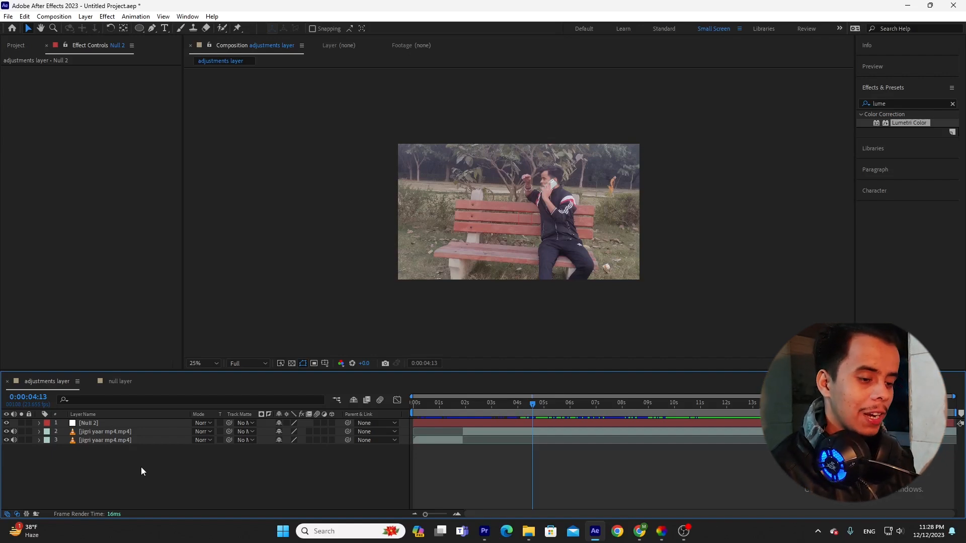
key(ctrl+alt+shift+y)
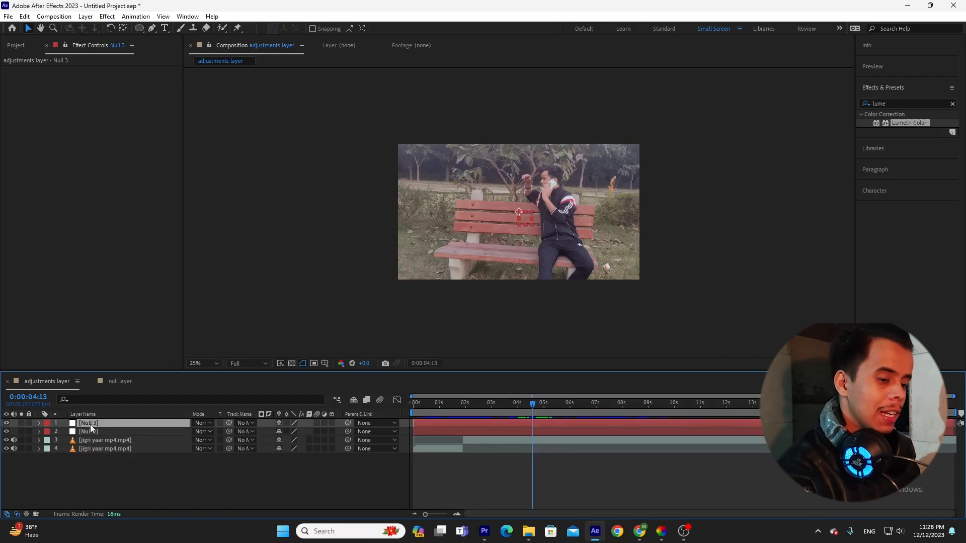
key(Delete)
click(185, 460)
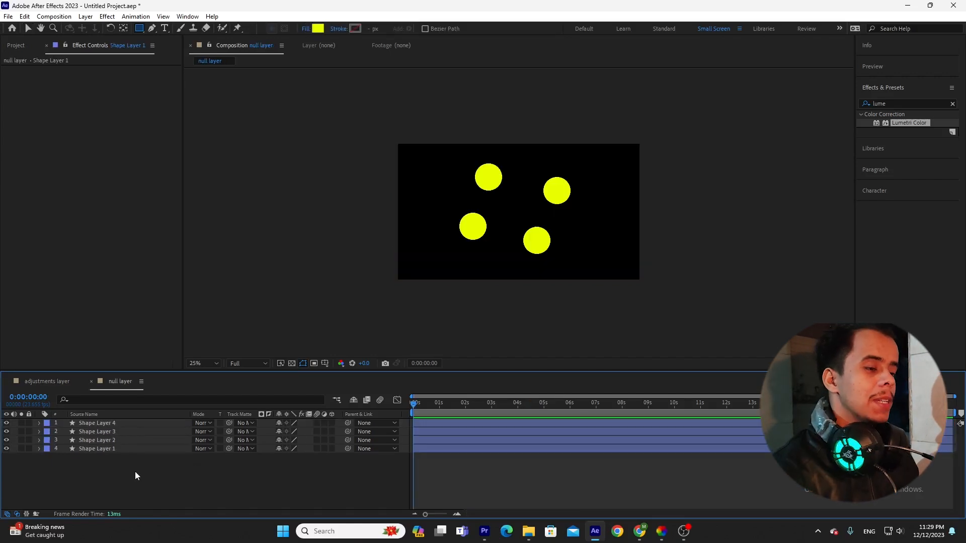
Examine which shape layer each of the four yellow circles belongs to by selecting the circles one after another
click(112, 441)
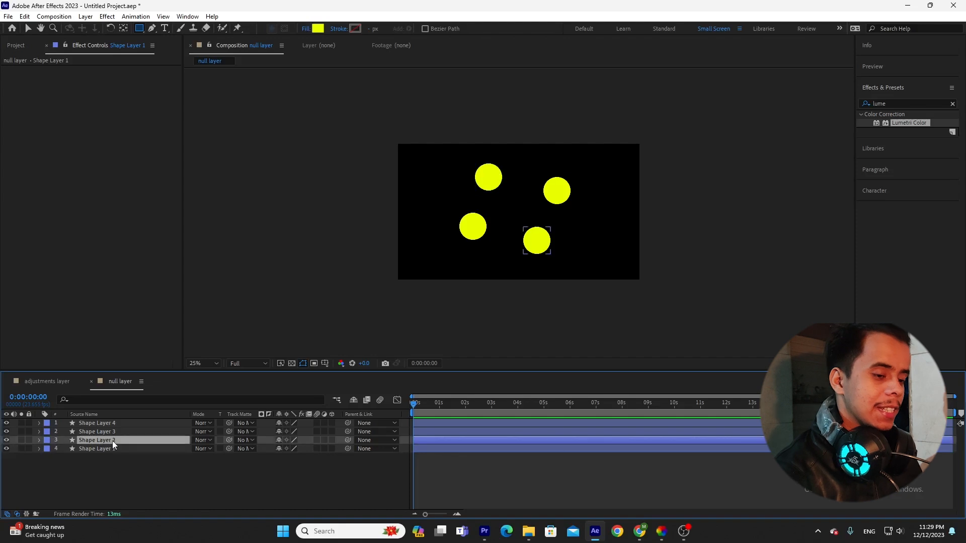
click(122, 472)
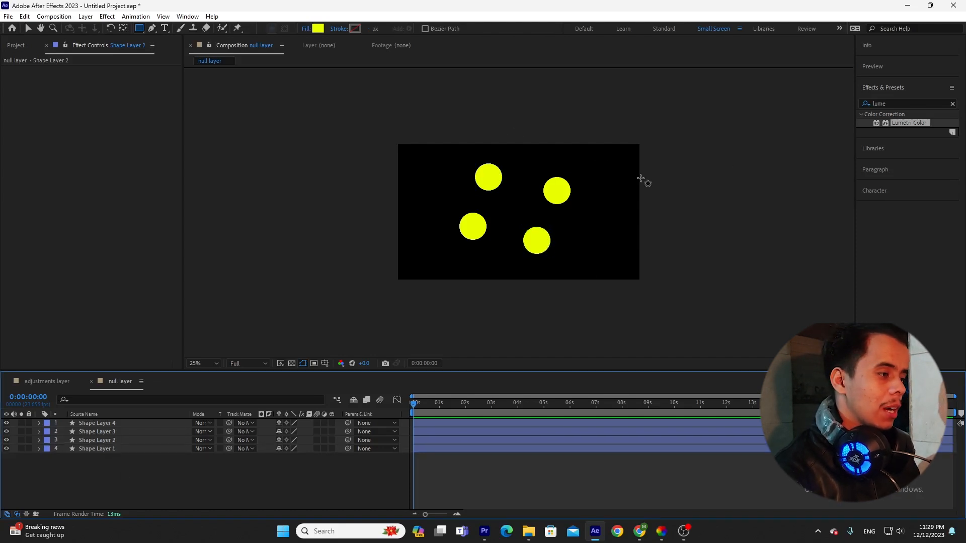
click(24, 28)
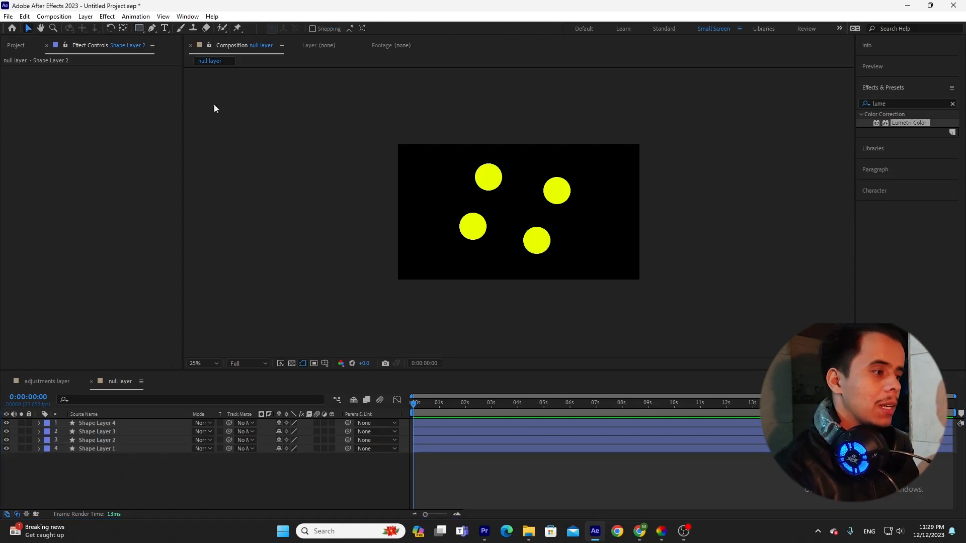
click(495, 187)
click(554, 197)
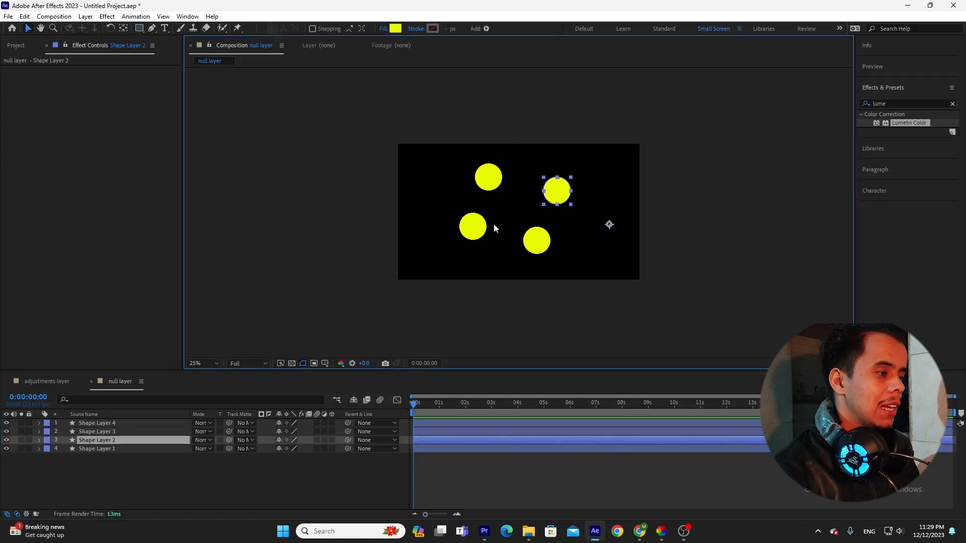
click(474, 219)
click(160, 462)
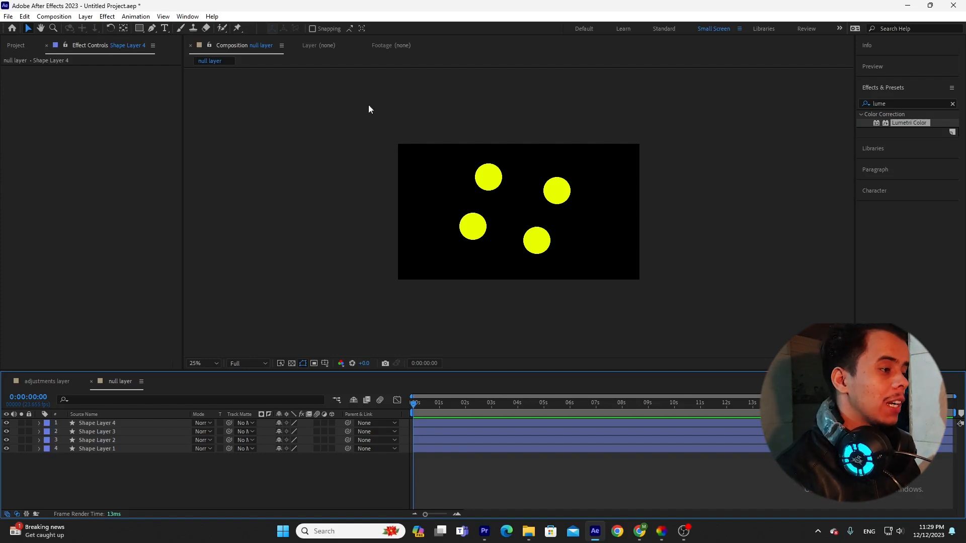
click(495, 180)
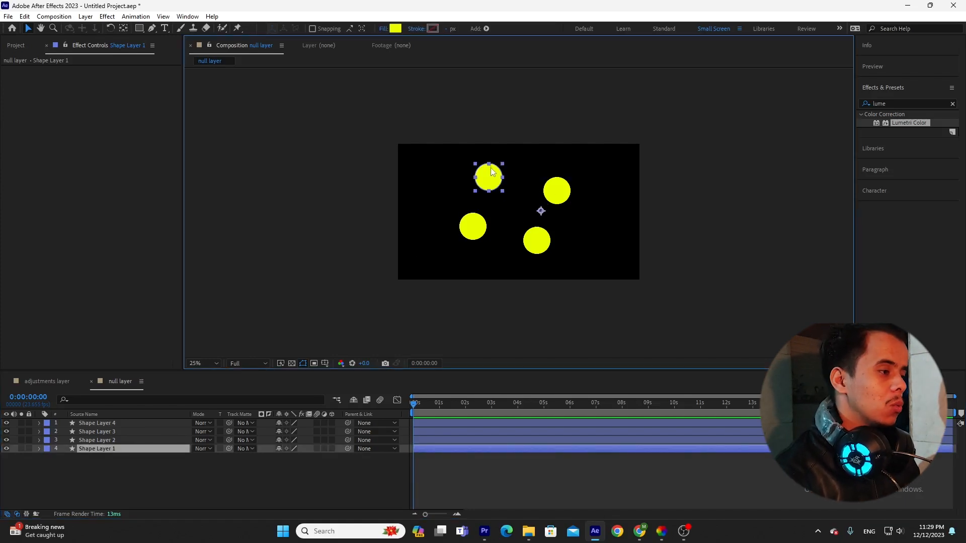
click(559, 192)
click(538, 239)
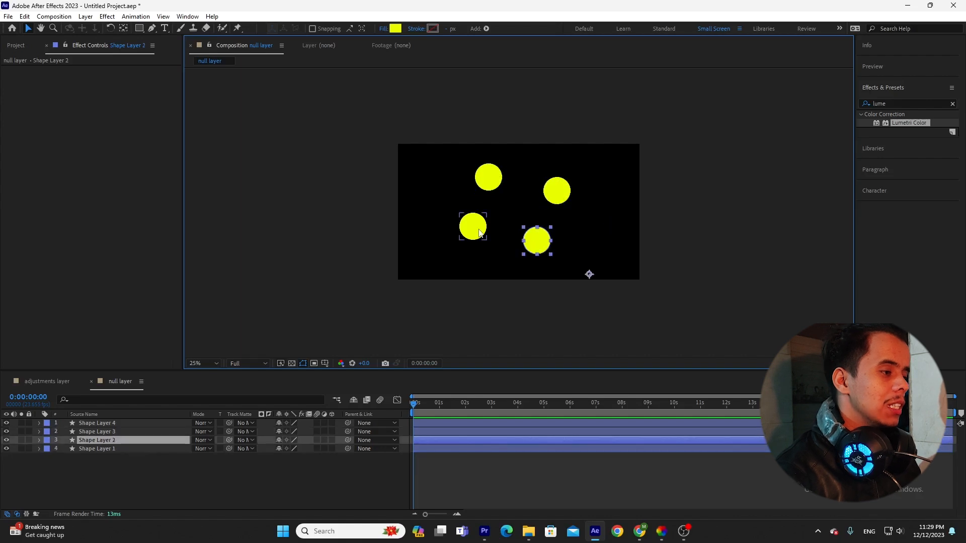
click(481, 232)
click(496, 168)
click(557, 190)
click(539, 239)
click(474, 239)
click(492, 173)
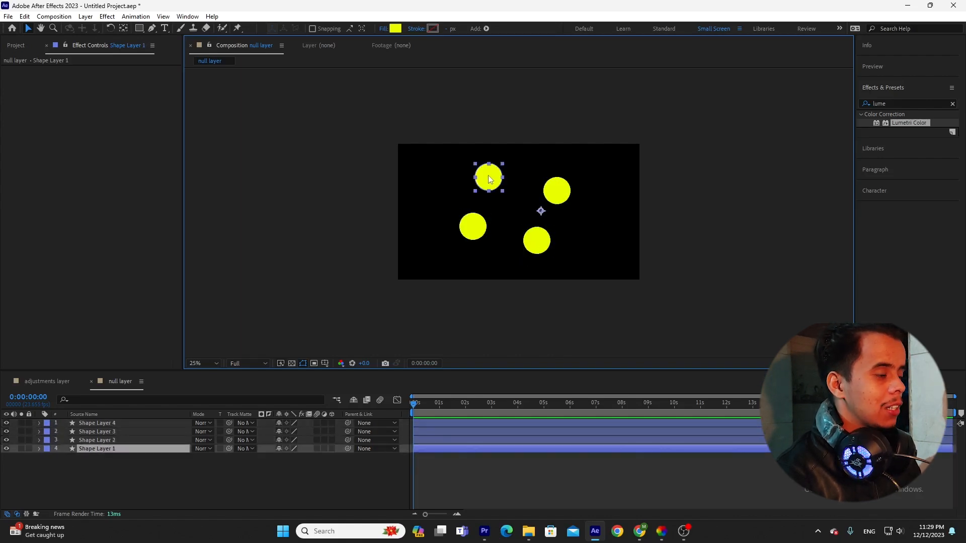
Parent Shape Layer 1, Shape Layer 2 and Shape Layer 3 to Shape Layer 4
drag(153, 477, 119, 430)
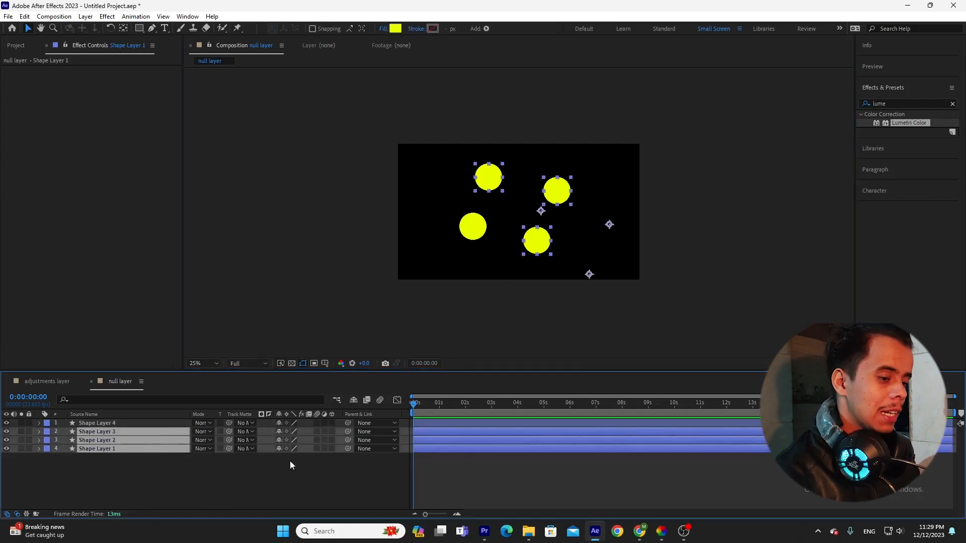
drag(347, 448, 141, 423)
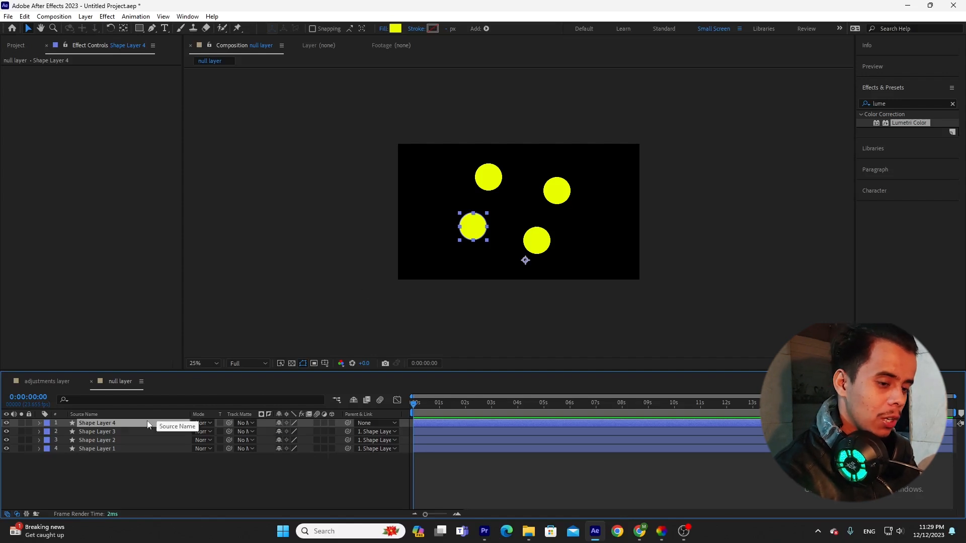
Reveal the Rotation property of Shape Layer 4 and centre its anchor point on its circle
key(r)
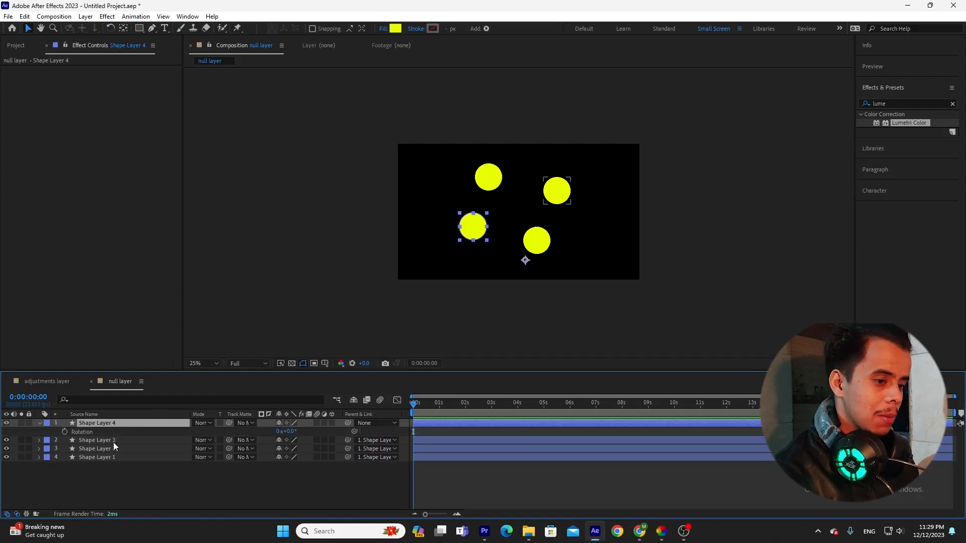
click(102, 479)
click(105, 426)
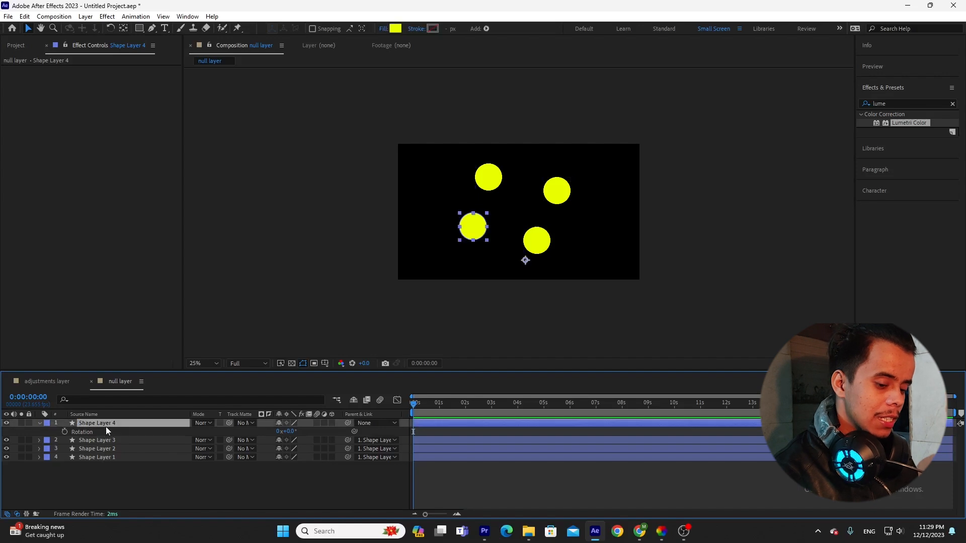
click(119, 29)
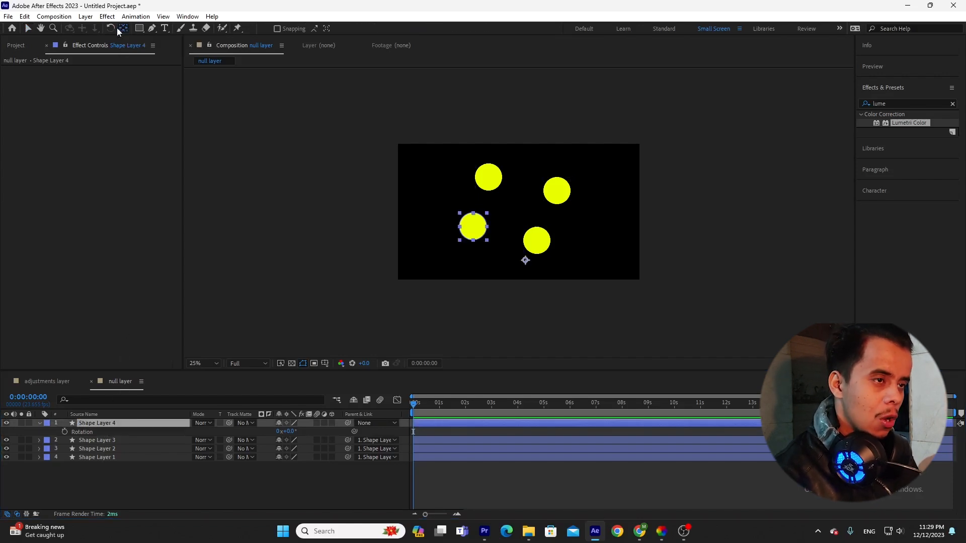
ctrl+double_click(121, 30)
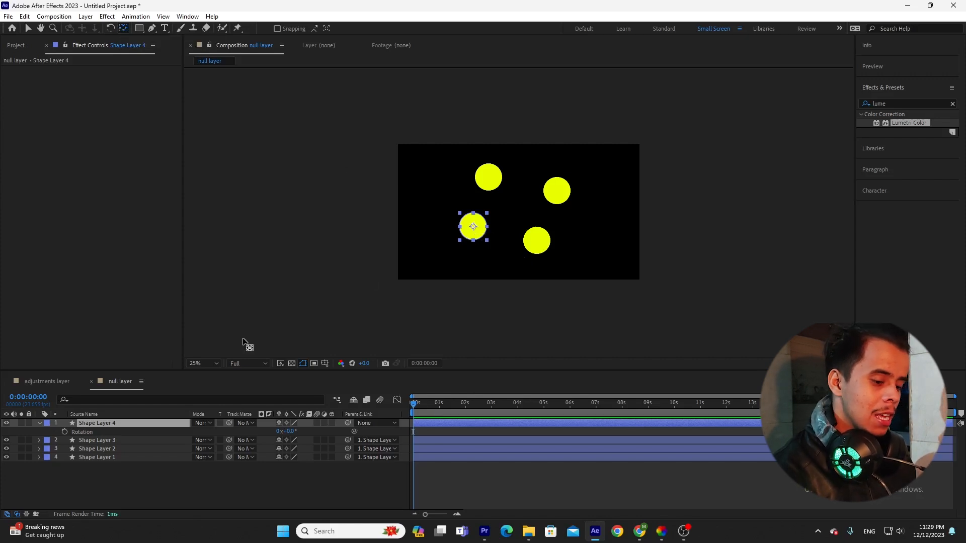
Animate Shape Layer 4's rotation with a starting keyframe at 0:00 and a second keyframe of 1x+19° at 0:00:02:12
click(65, 431)
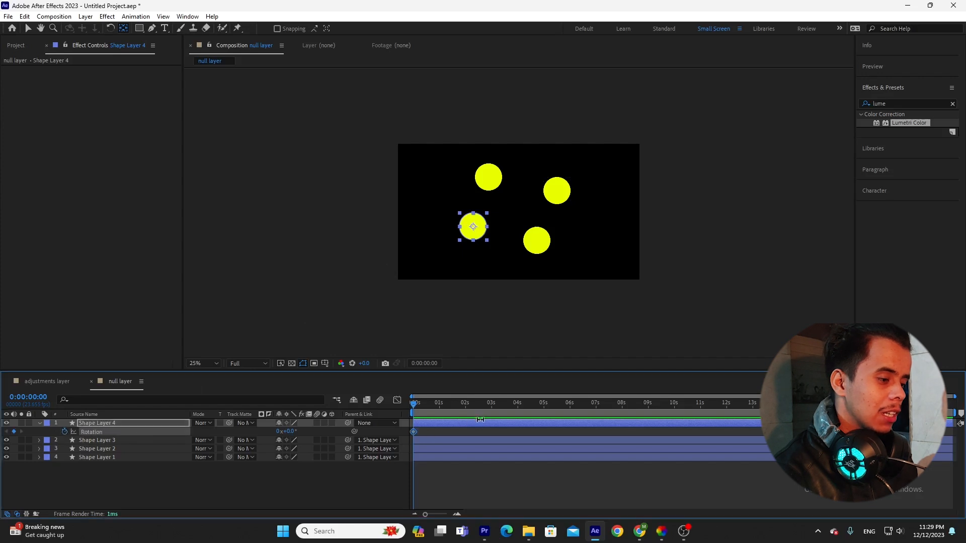
click(479, 403)
drag(288, 431, 475, 424)
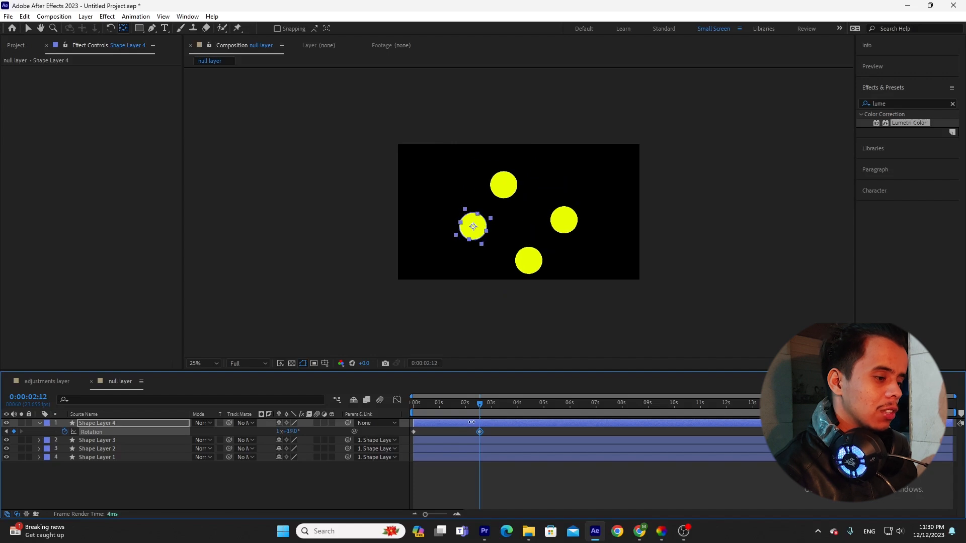
Highlight the three child shape layers and their parent, Shape Layer 4, in turn to compare their circles
click(165, 489)
drag(165, 485, 137, 440)
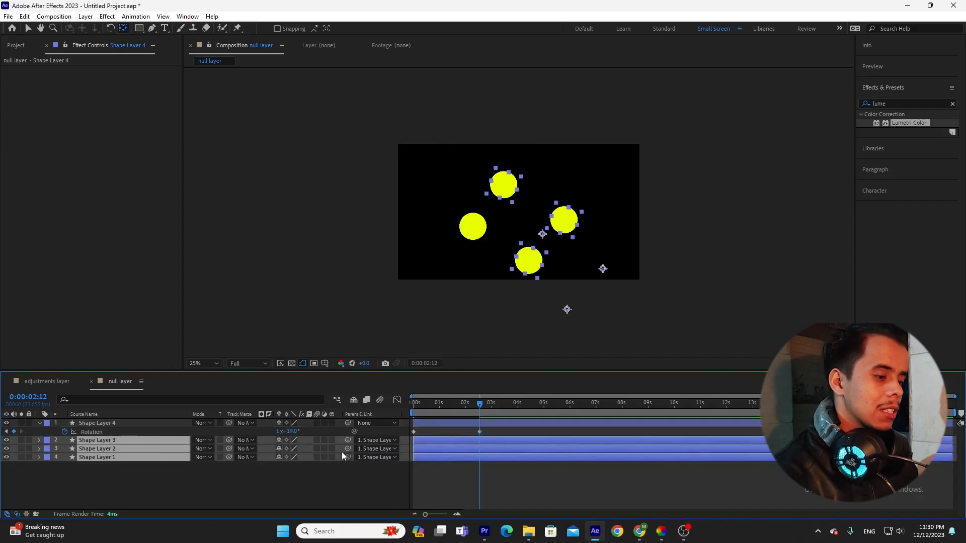
click(134, 422)
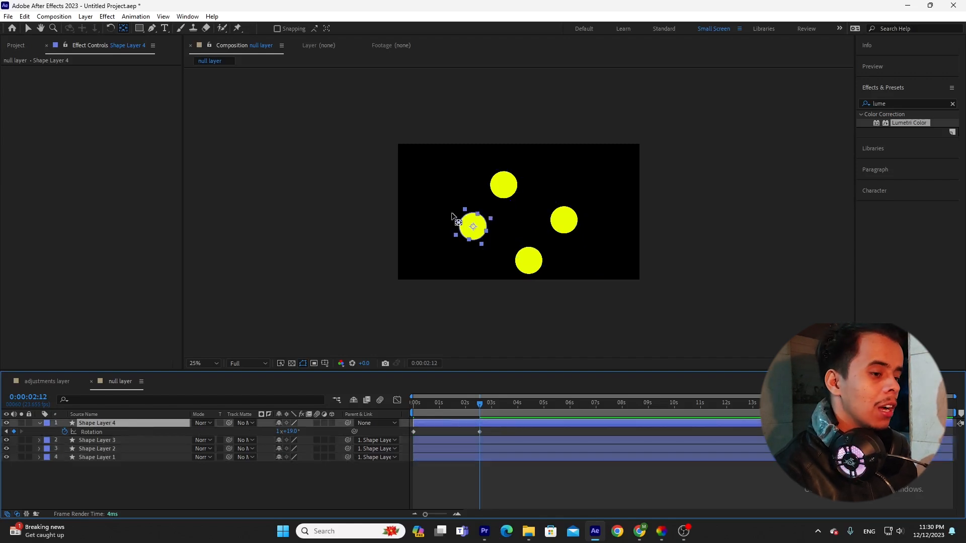
drag(168, 455, 138, 439)
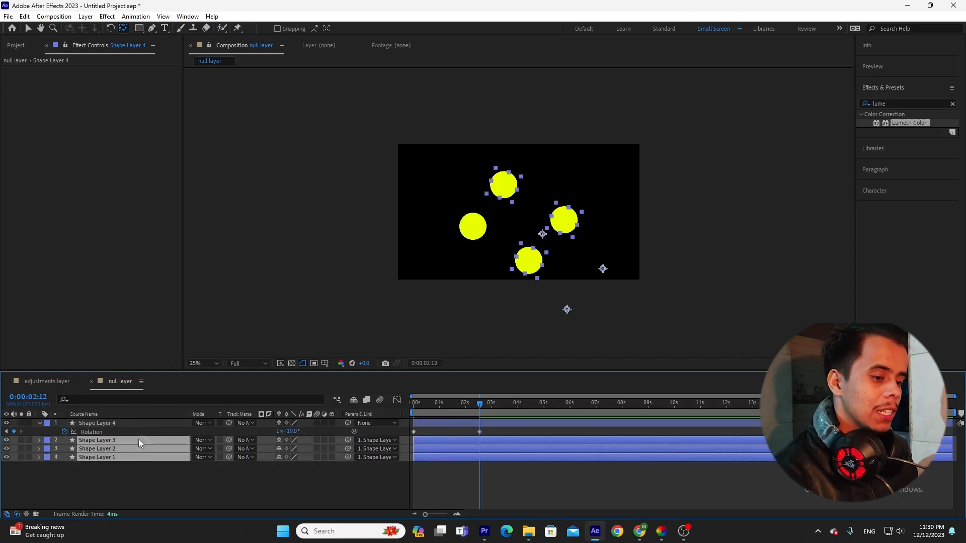
click(134, 425)
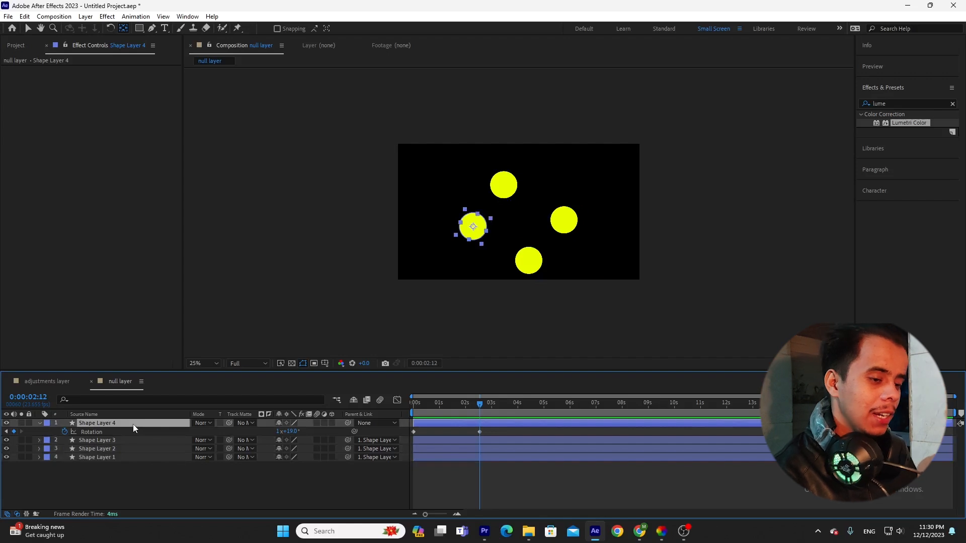
Rotate Shape Layer 4 further to 3x+358° at 0:00:02:12 and remove its rotation keyframes
drag(291, 431, 559, 428)
click(142, 429)
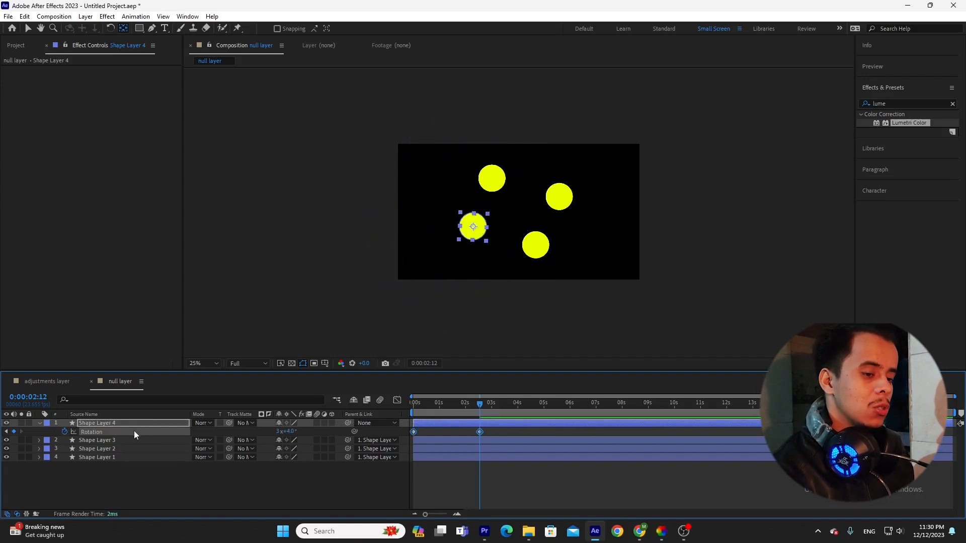
drag(290, 431, 403, 426)
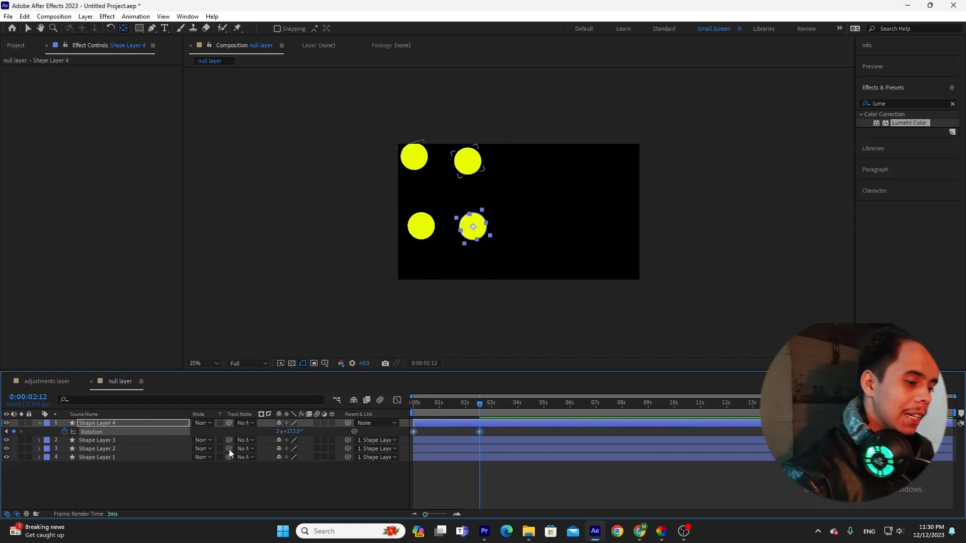
drag(291, 431, 339, 427)
click(272, 487)
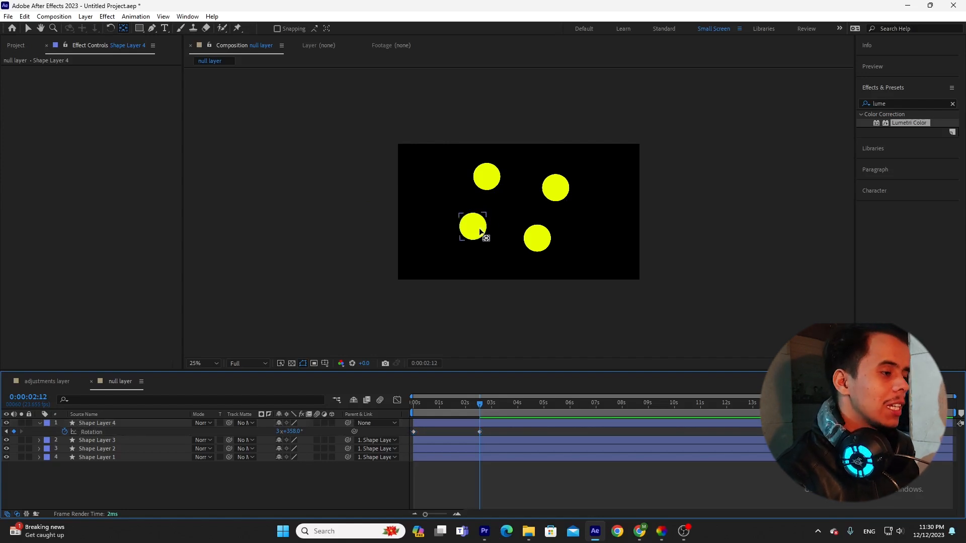
click(65, 431)
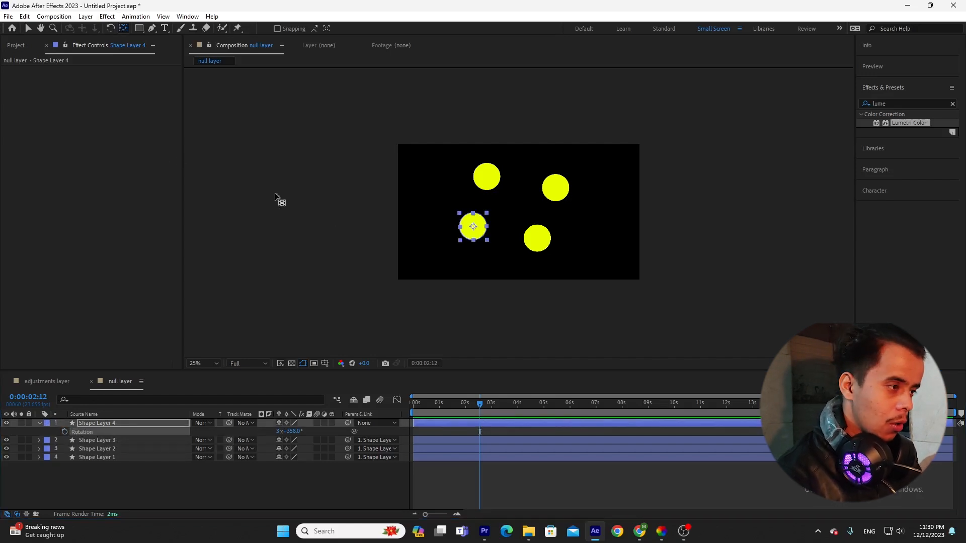
Move Shape Layer 4's anchor point to the middle of the four circles and rotate the layer to about 5x+4°
drag(473, 227, 513, 212)
drag(301, 433, 451, 411)
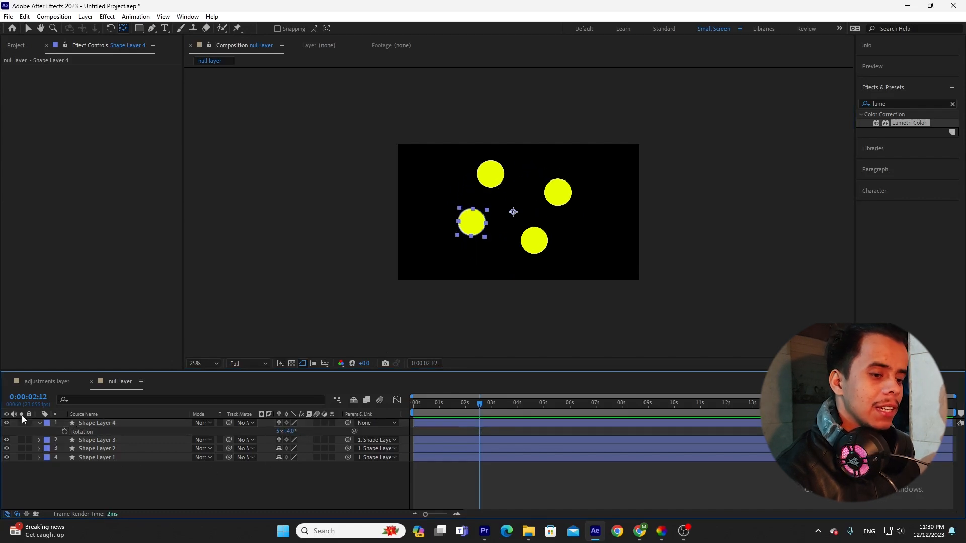
Collapse Shape Layer 4's properties and add a null object layer above the four shape layers
click(39, 422)
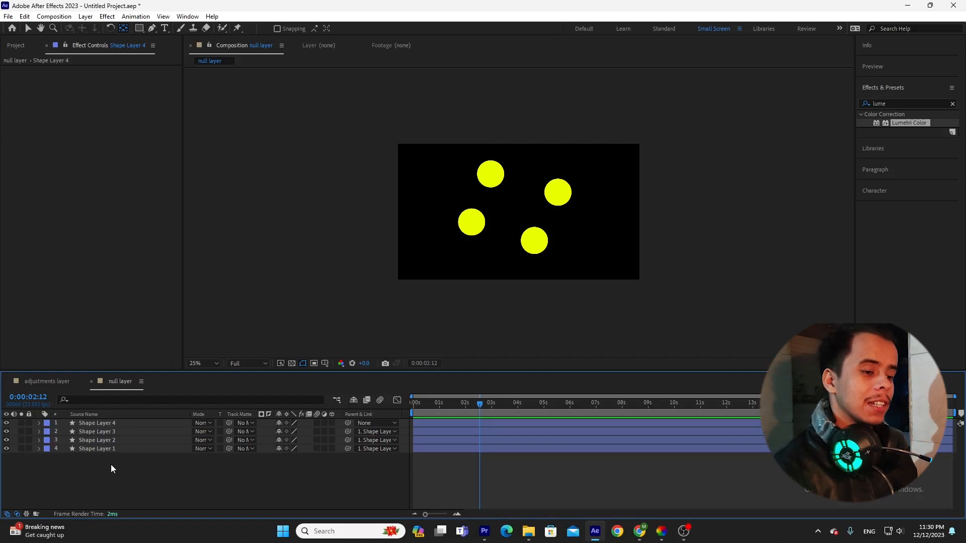
key(ctrl+alt+shift+y)
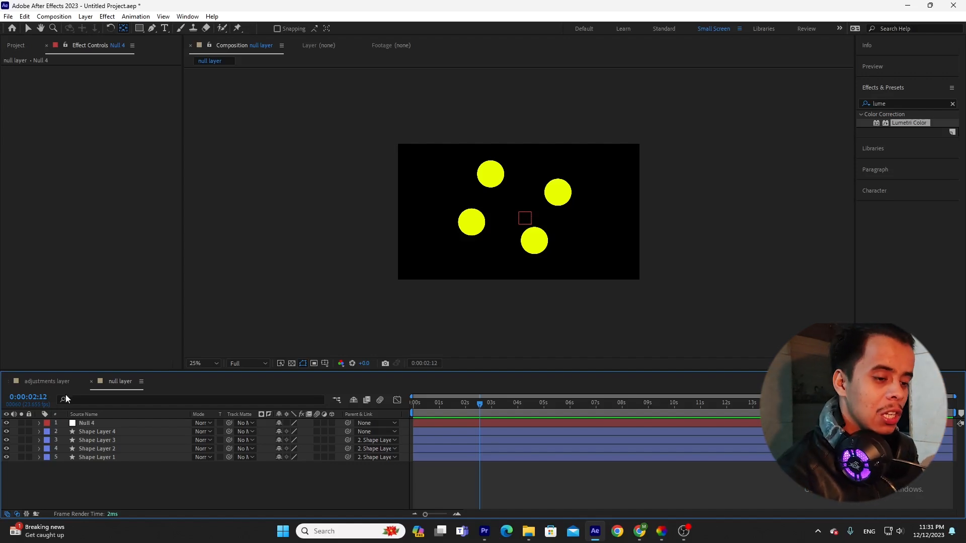
Try to rename the four shape layers together
drag(116, 478, 123, 434)
right_click(124, 434)
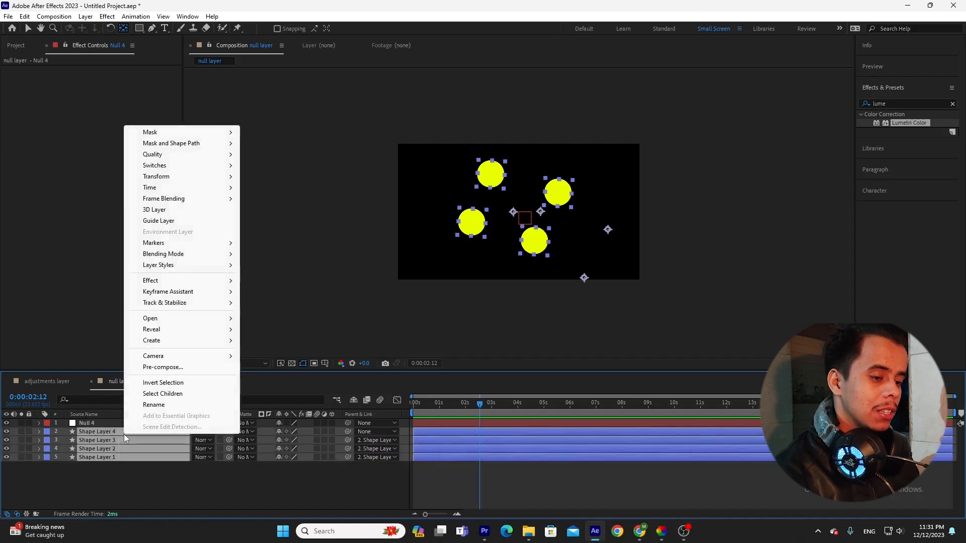
click(174, 408)
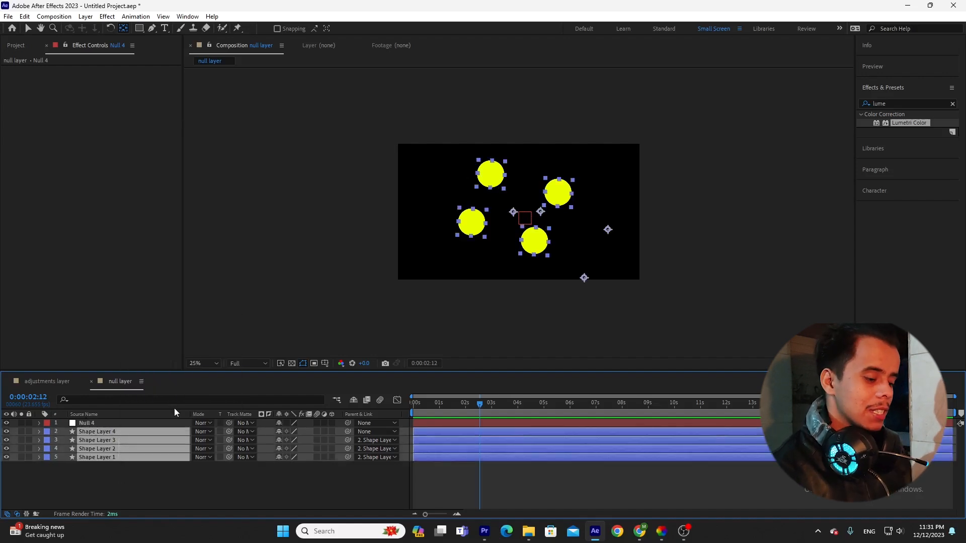
click(130, 457)
Rename the null layer above the four shape layers as dadaji
right_click(88, 424)
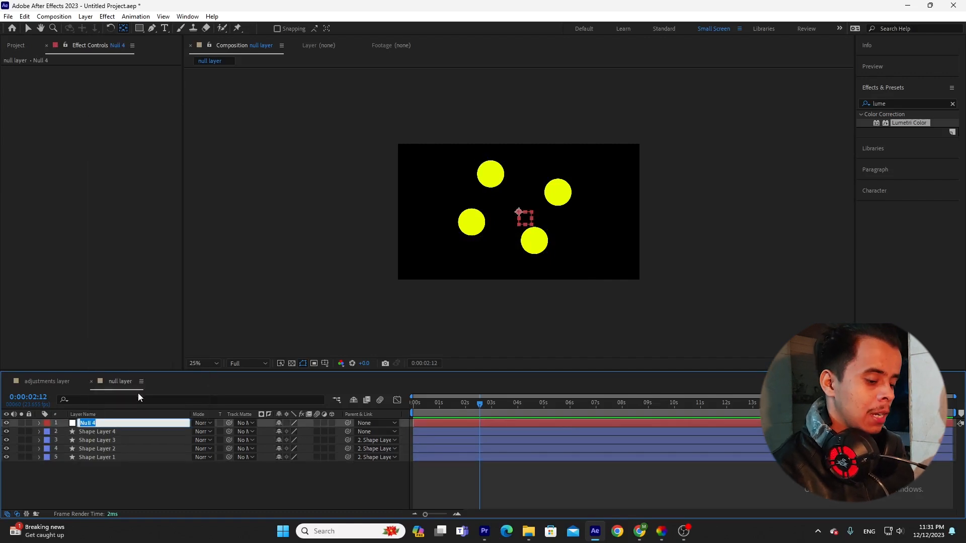
text(dadaji)
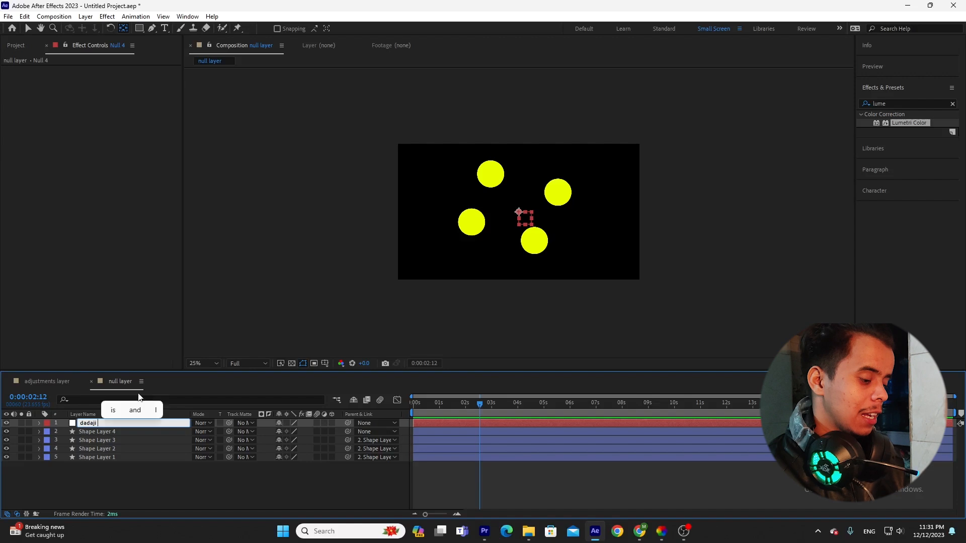
key(Return)
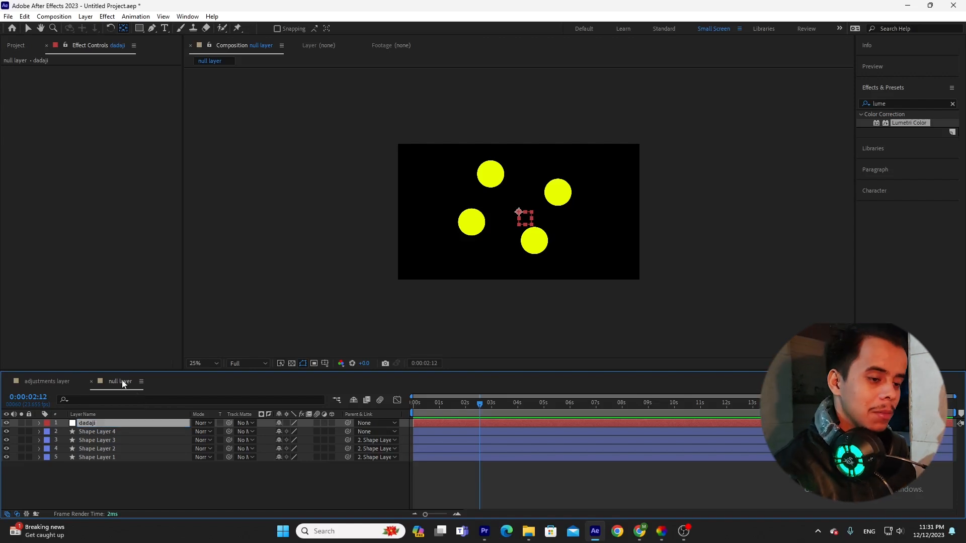
Parent all four shape layers to the dadaji null layer
drag(154, 482, 135, 433)
click(137, 424)
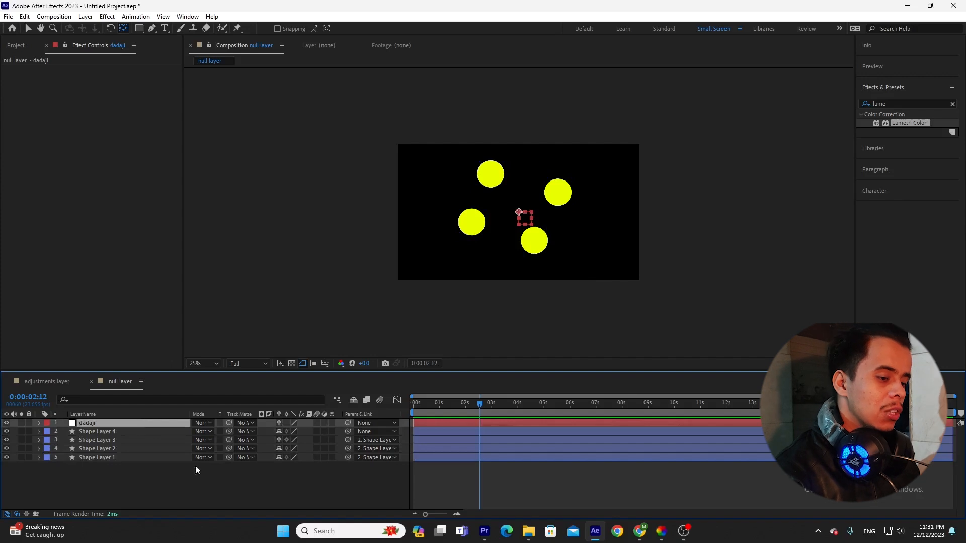
drag(143, 484, 137, 431)
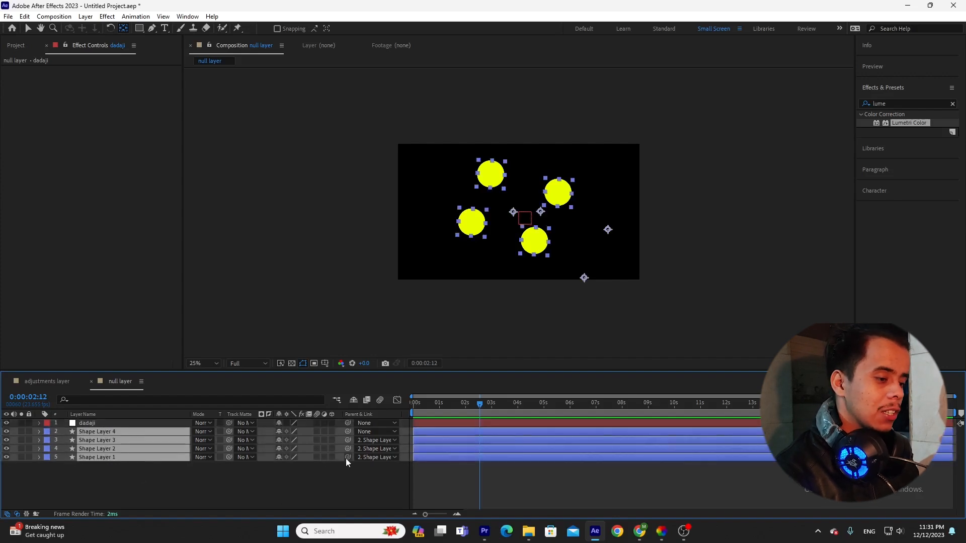
drag(346, 456, 125, 423)
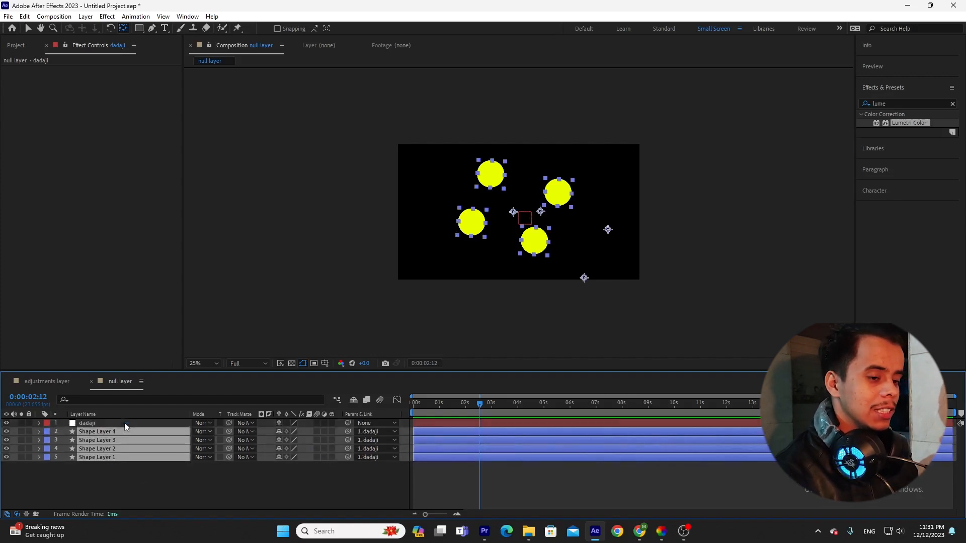
click(138, 470)
click(109, 422)
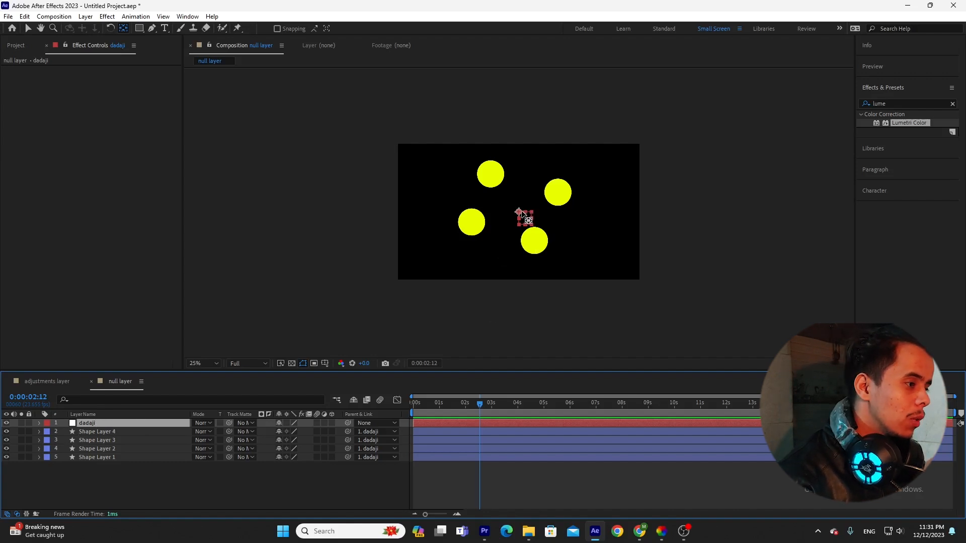
scroll(521, 213, down, 1)
scroll(520, 212, up, 3)
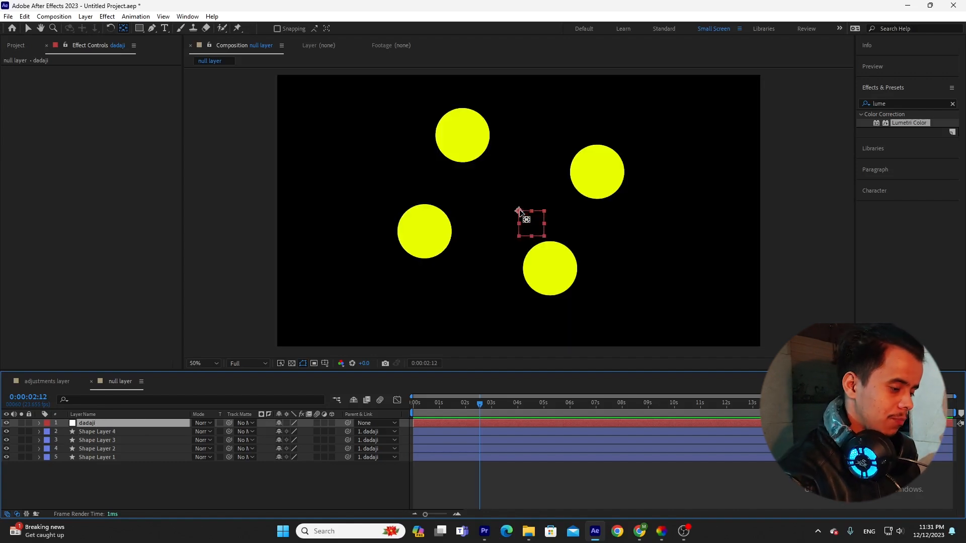
scroll(519, 211, up, 6)
scroll(519, 207, up, 2)
scroll(518, 179, down, 6)
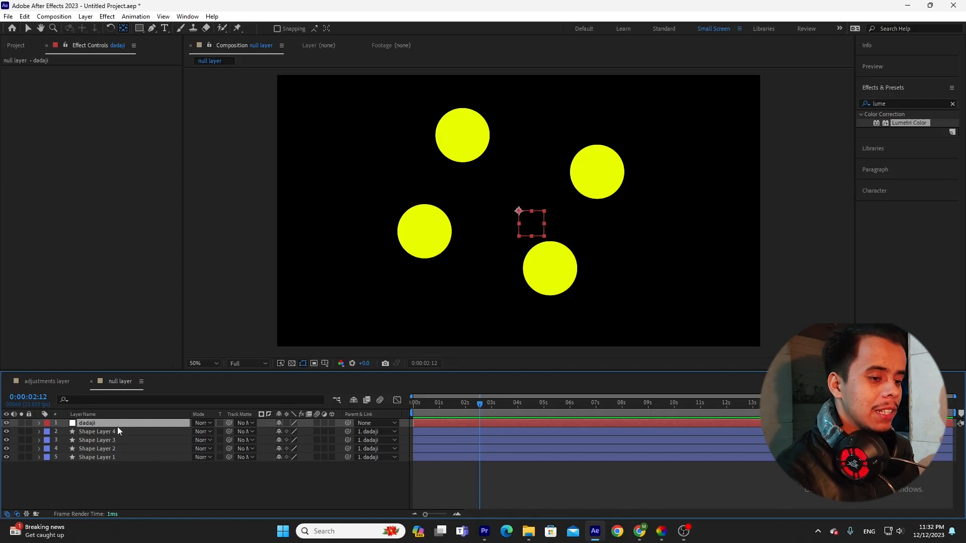
click(121, 478)
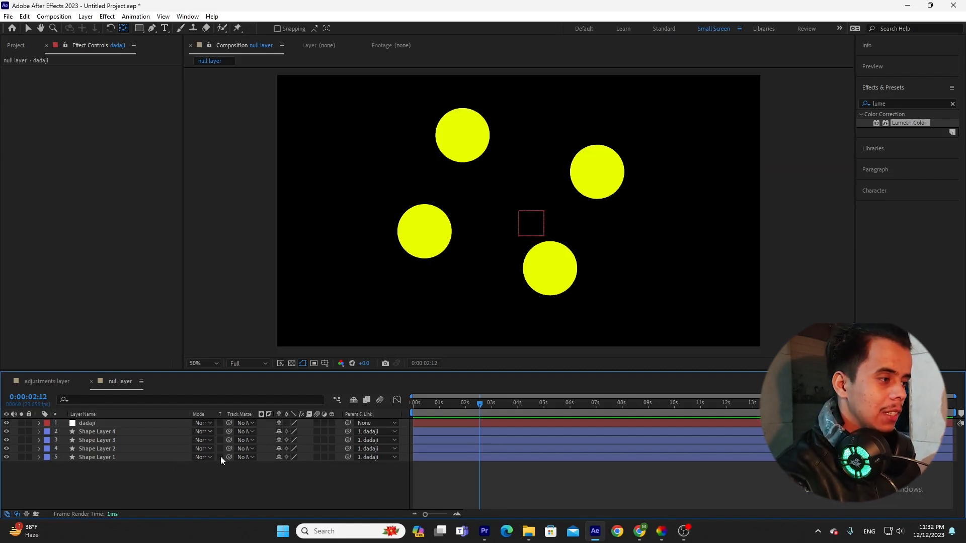
key(comma)
key(comma)
Select the four shape layers again and reassign dadaji as their parent
click(561, 192)
click(500, 183)
drag(104, 481, 107, 430)
drag(347, 456, 120, 423)
Animate the dadaji null's rotation from a keyframe at the composition's start to about 1x+123° at 0:00:02:12
click(108, 423)
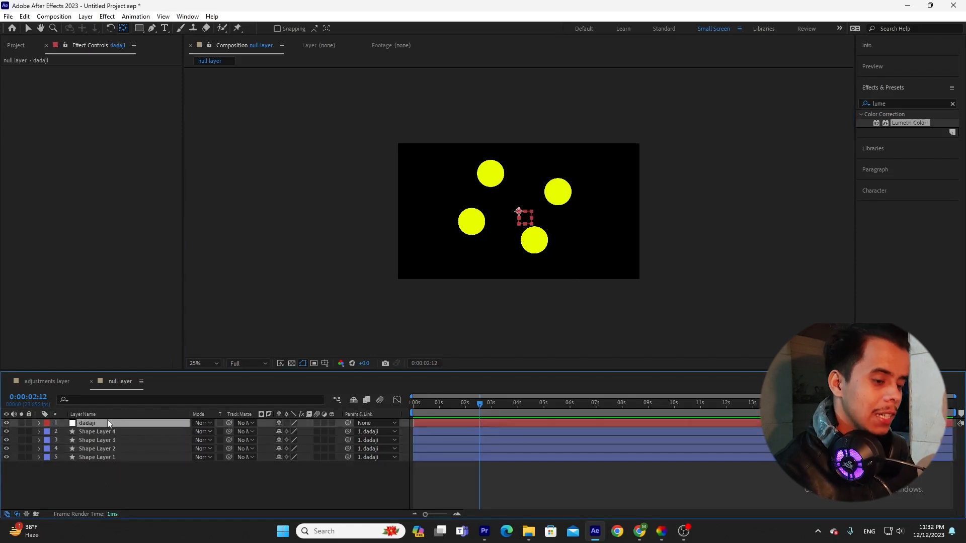
key(p)
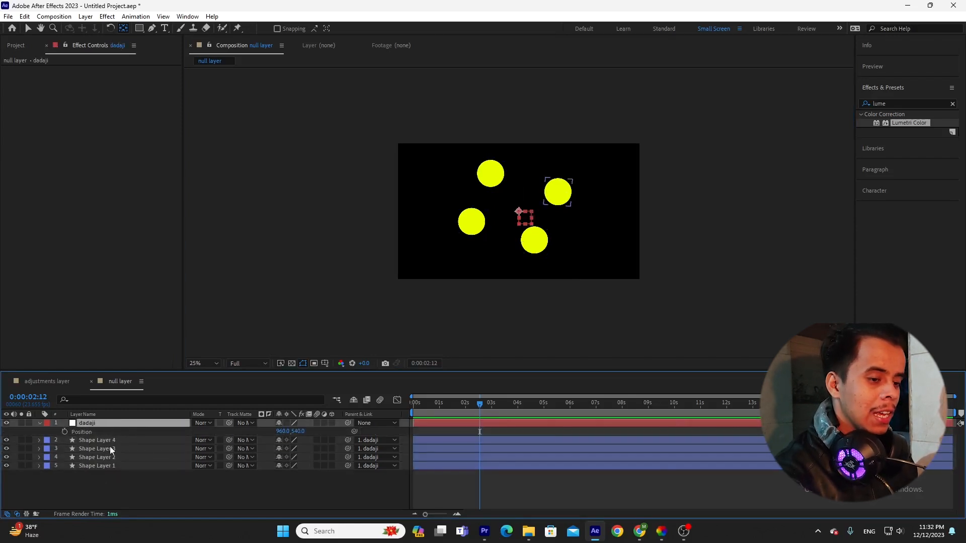
key(p)
key(r)
click(64, 431)
drag(478, 433, 412, 433)
drag(292, 431, 547, 441)
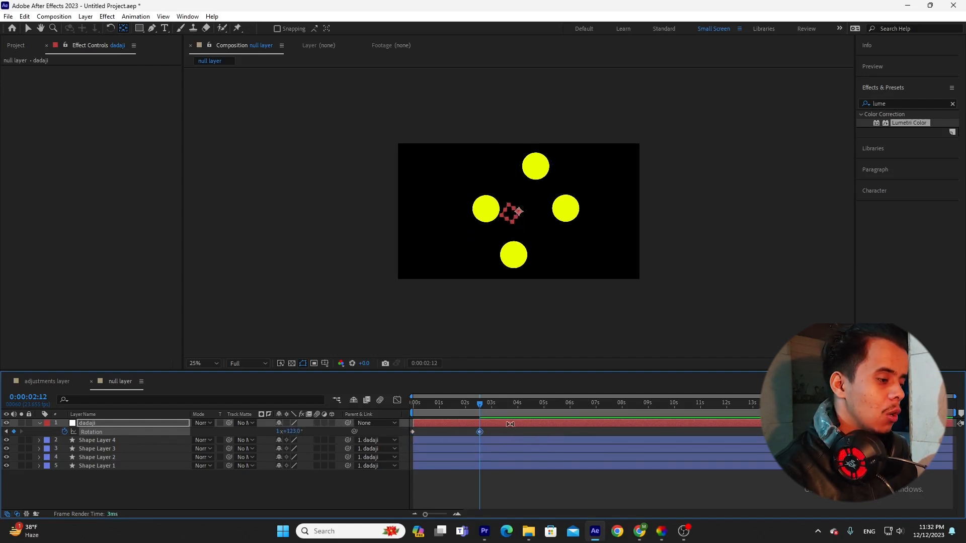
Preview the null-driven rotation from the composition's start and collapse the dadaji layer's properties
drag(480, 410, 356, 456)
key(space)
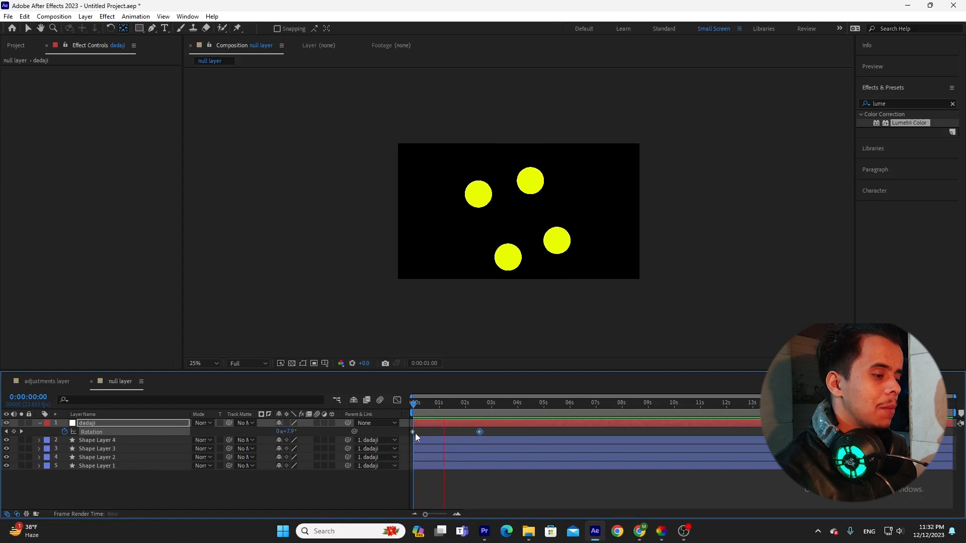
key(space)
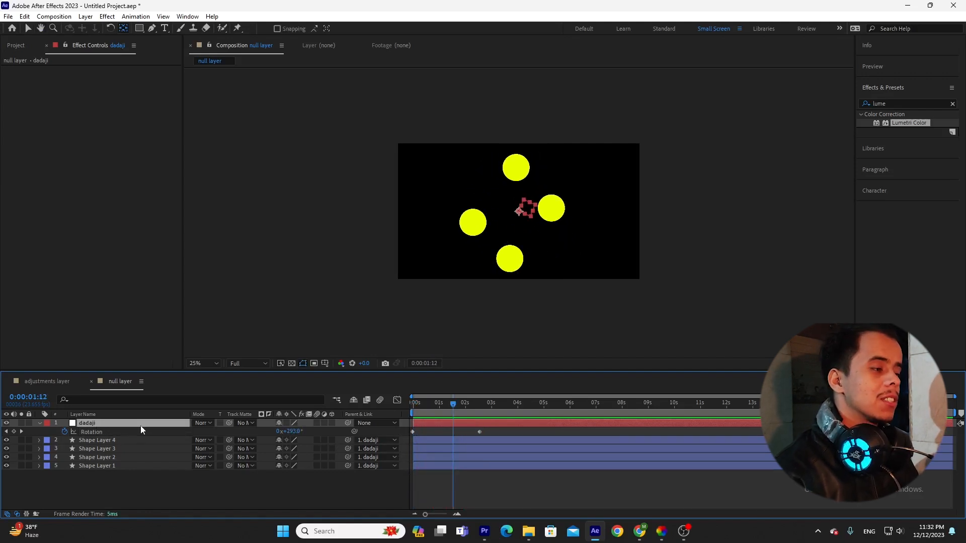
click(130, 478)
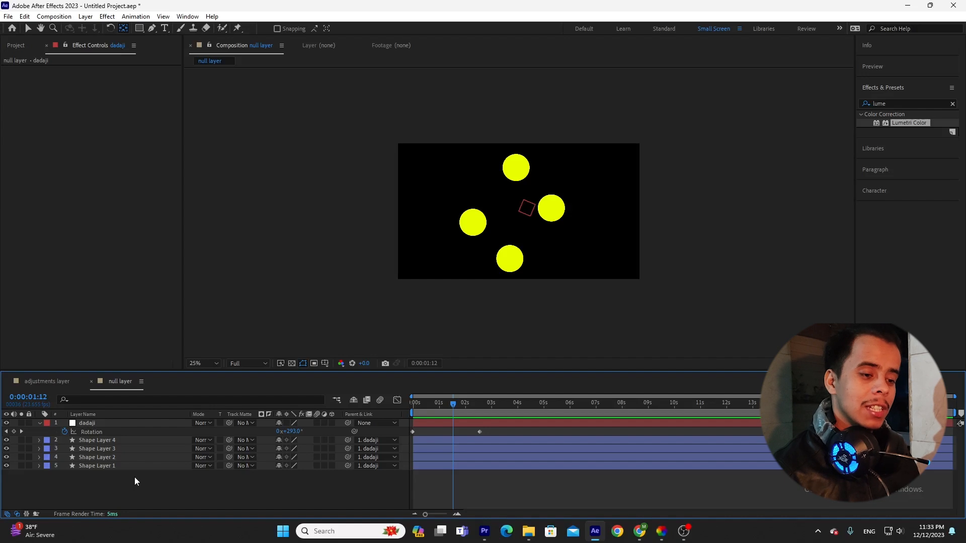
click(40, 422)
Examine the dadaji null's anchor point, position, scale, rotation and opacity properties
click(78, 423)
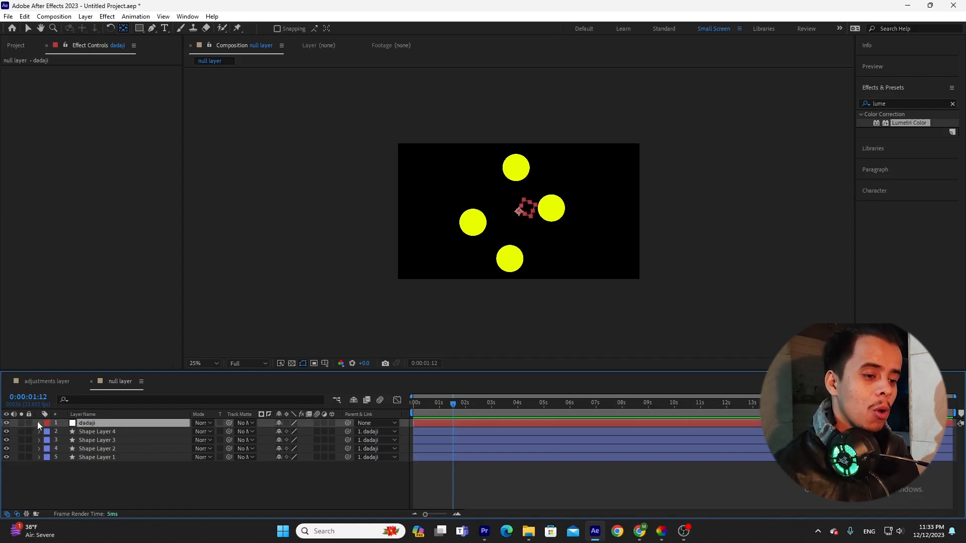
click(39, 422)
click(102, 439)
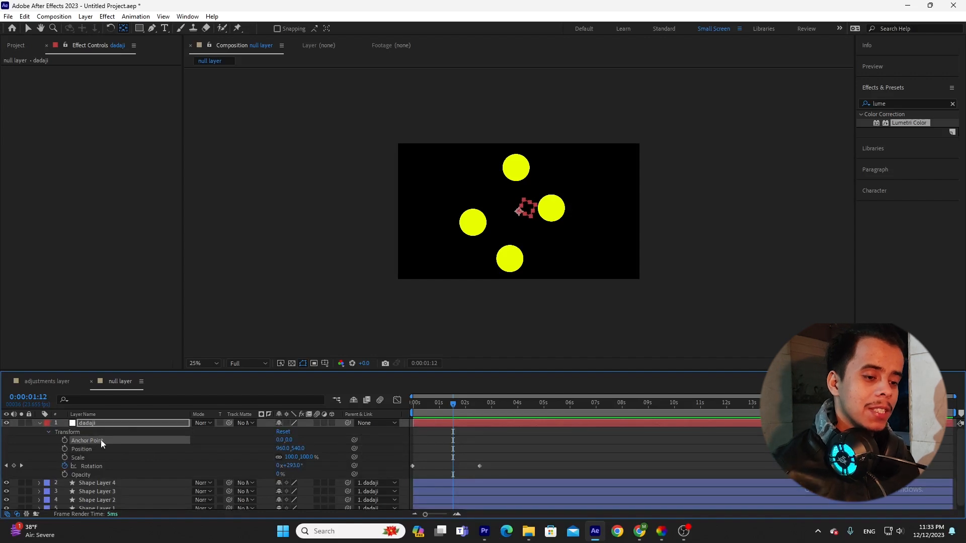
click(94, 449)
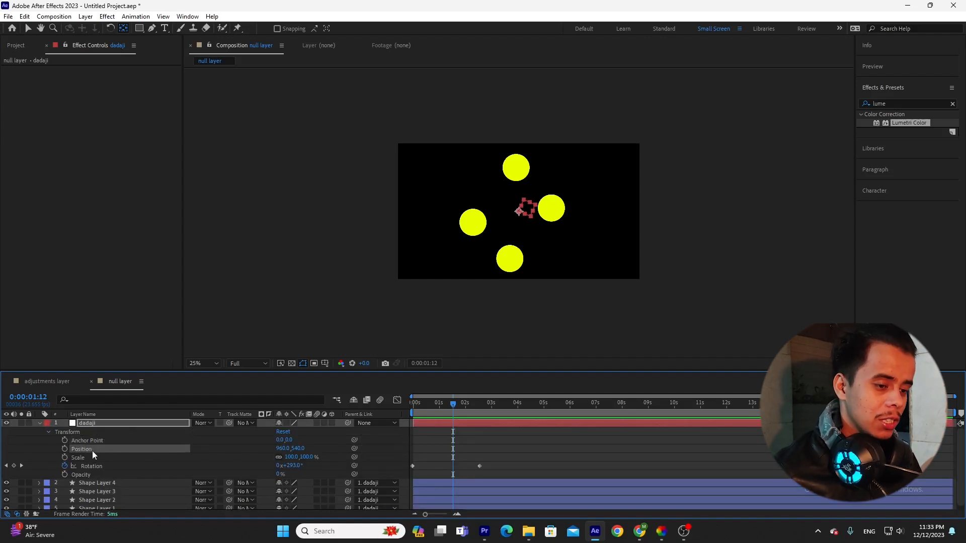
click(95, 459)
click(98, 465)
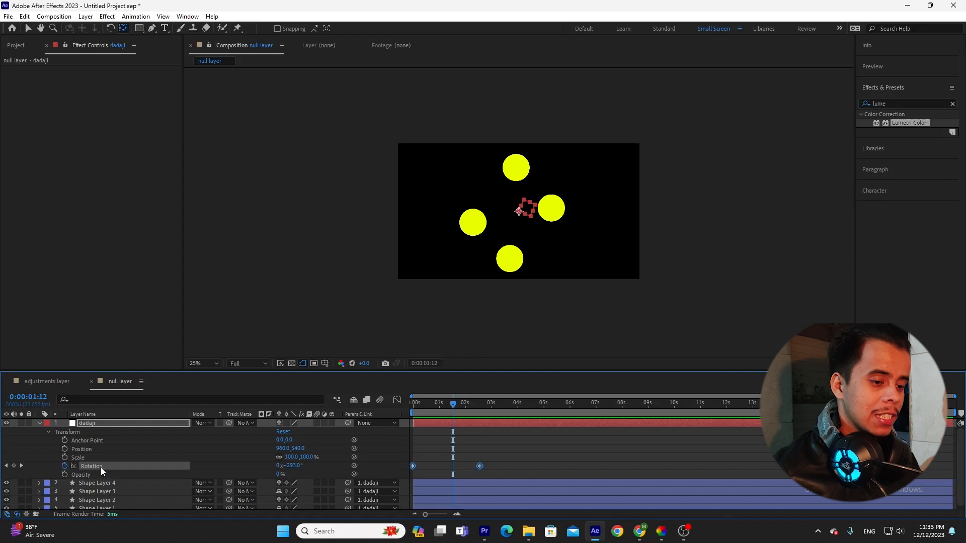
click(93, 472)
click(40, 423)
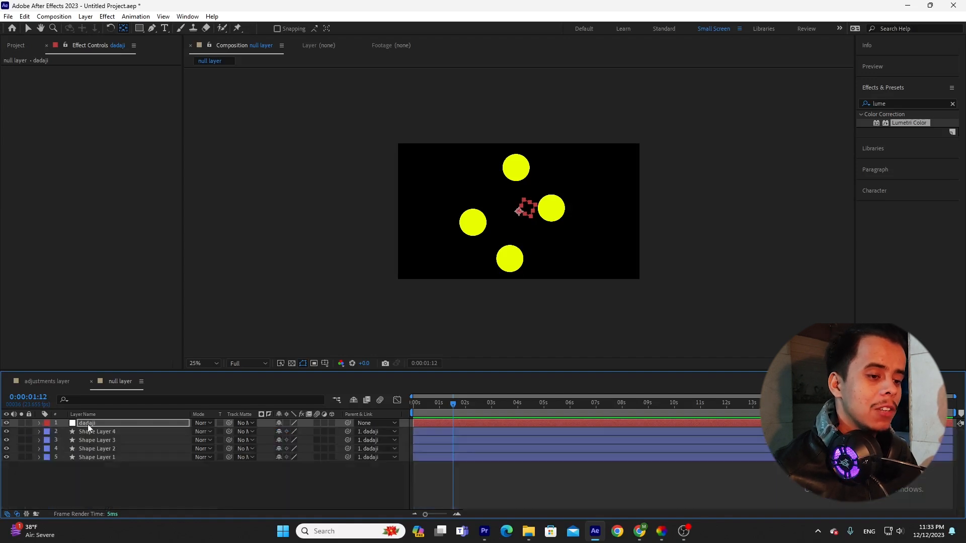
Try to animate the dadaji null's opacity between 0:00:01:12 and 0:00:03:07, and remove its opacity keyframes
drag(122, 473, 111, 431)
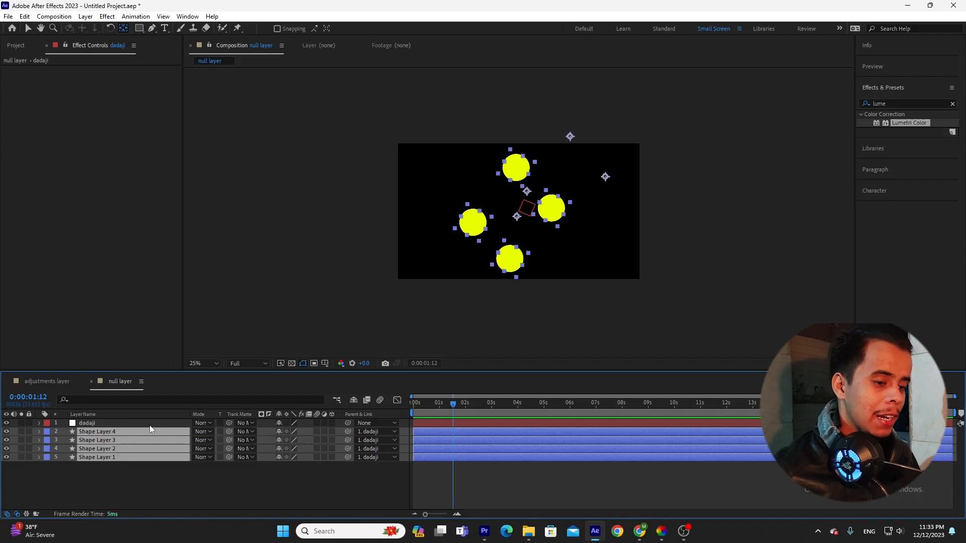
click(131, 425)
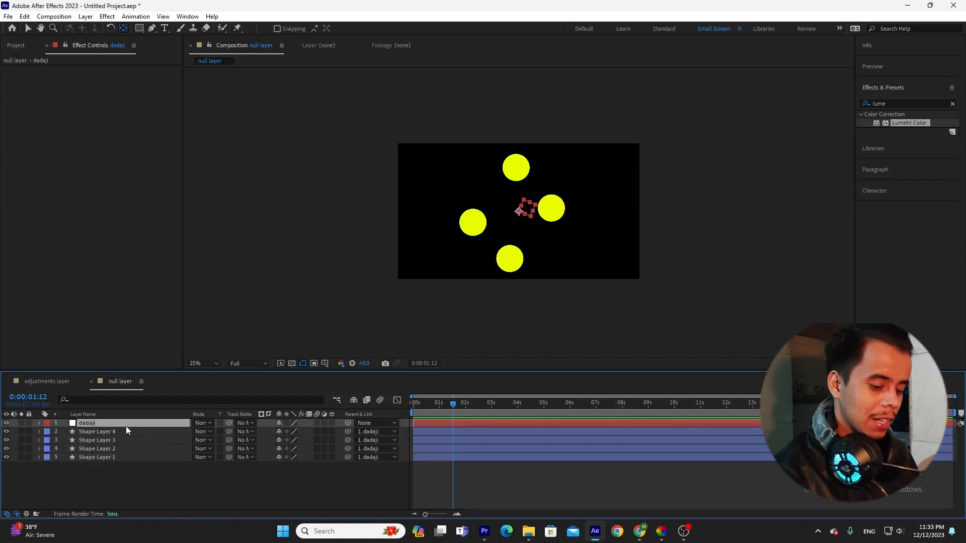
key(t)
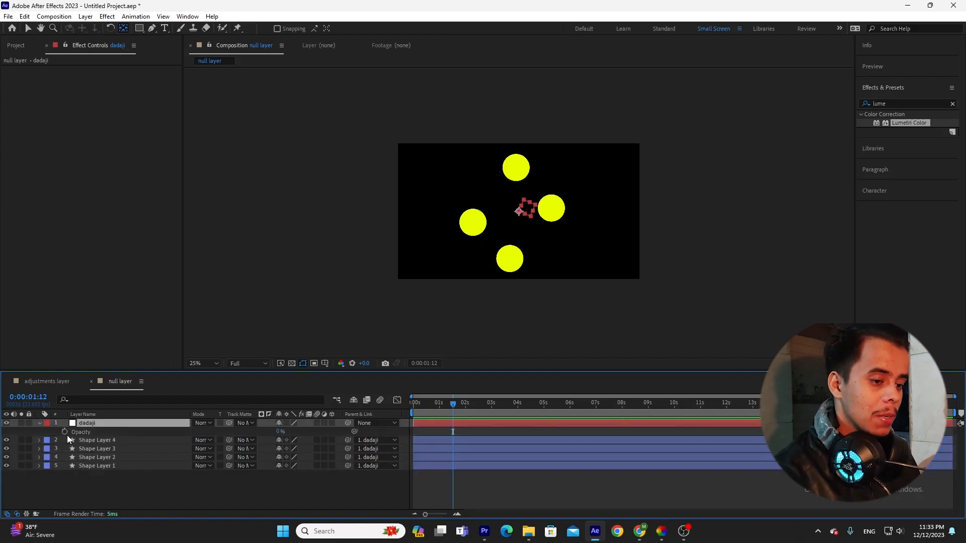
click(66, 432)
drag(453, 417, 499, 413)
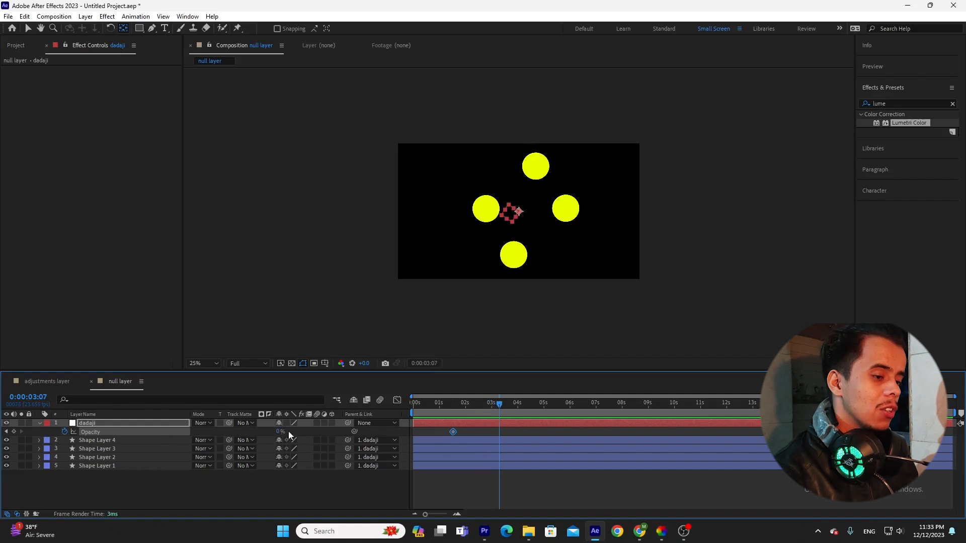
drag(278, 432, 184, 426)
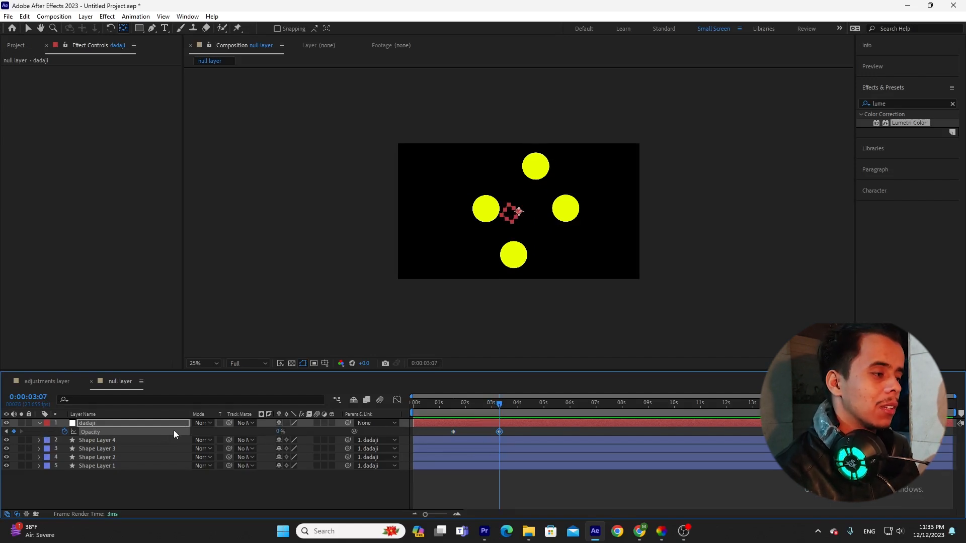
click(64, 432)
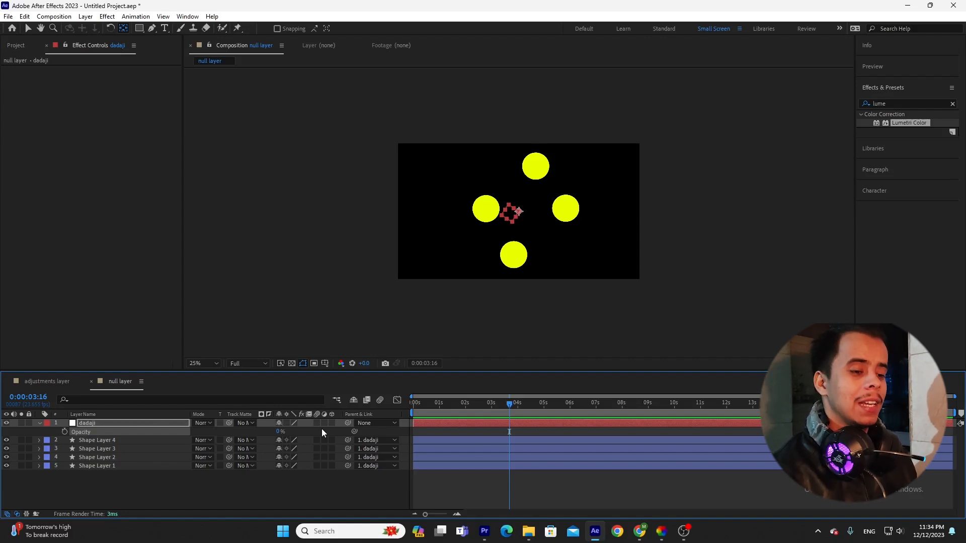
Keyframe the dadaji null's position at 0:00:03:16, set it to 964, 540 at 0:00:06:12 and collapse the layer
key(Return)
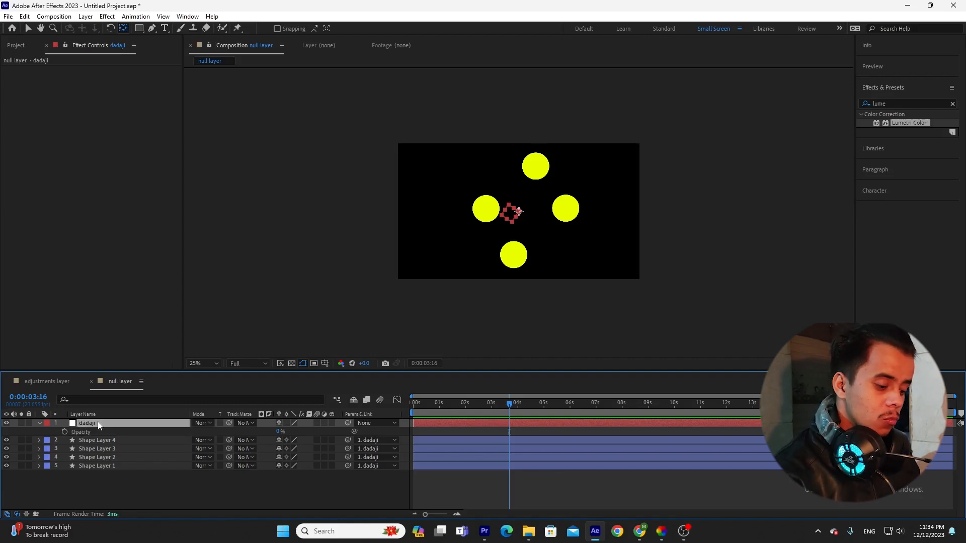
key(p)
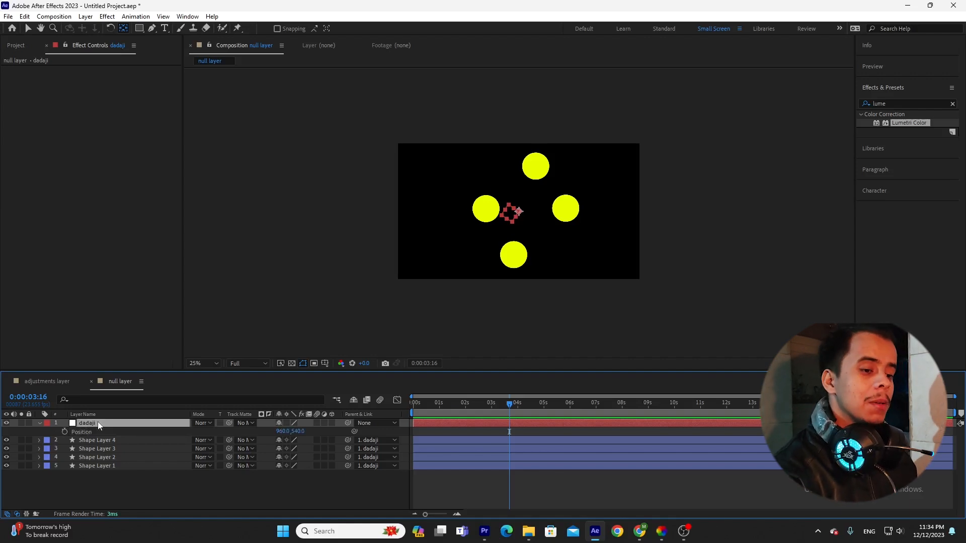
click(65, 431)
click(555, 409)
drag(557, 409, 583, 408)
drag(279, 431, 295, 454)
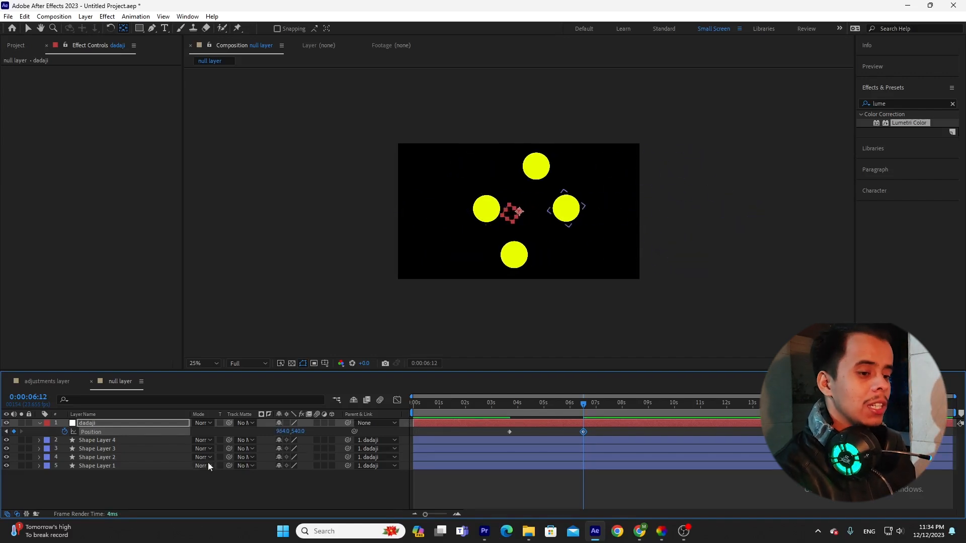
click(39, 422)
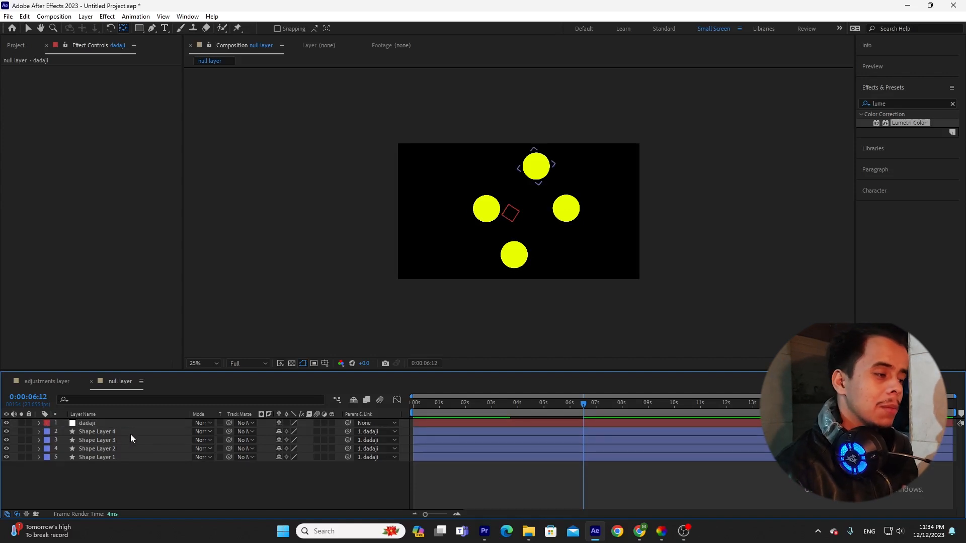